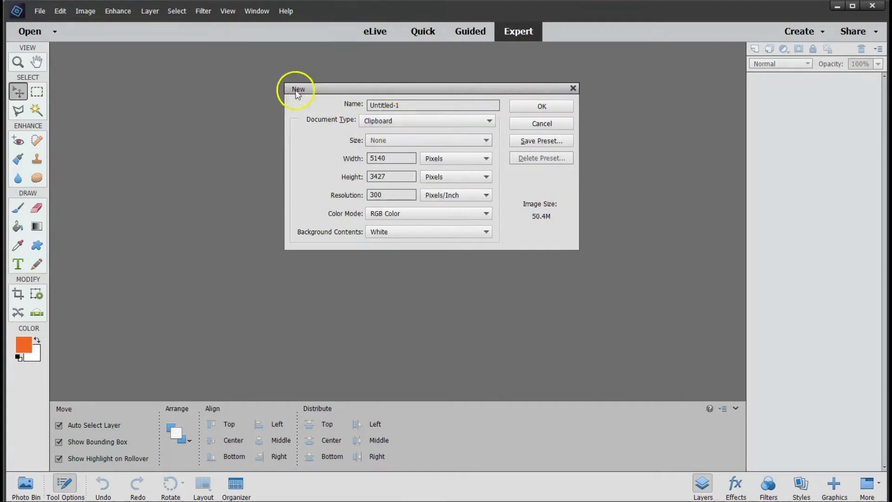
Create a blank document from the International Paper A4 preset and rotate it 90° to landscape.
click(408, 122)
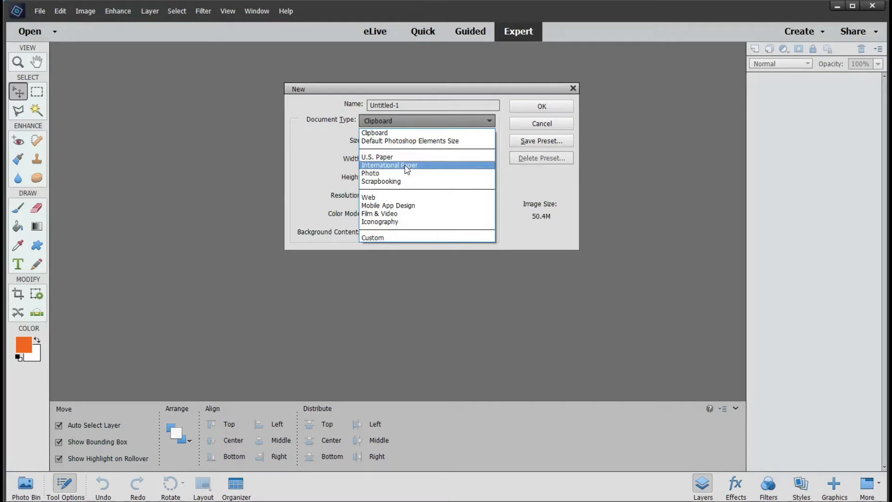
click(406, 166)
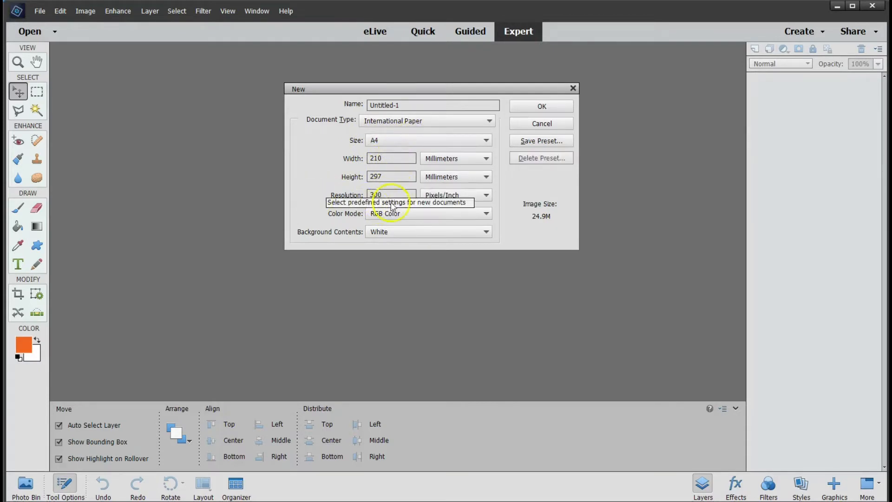
click(533, 107)
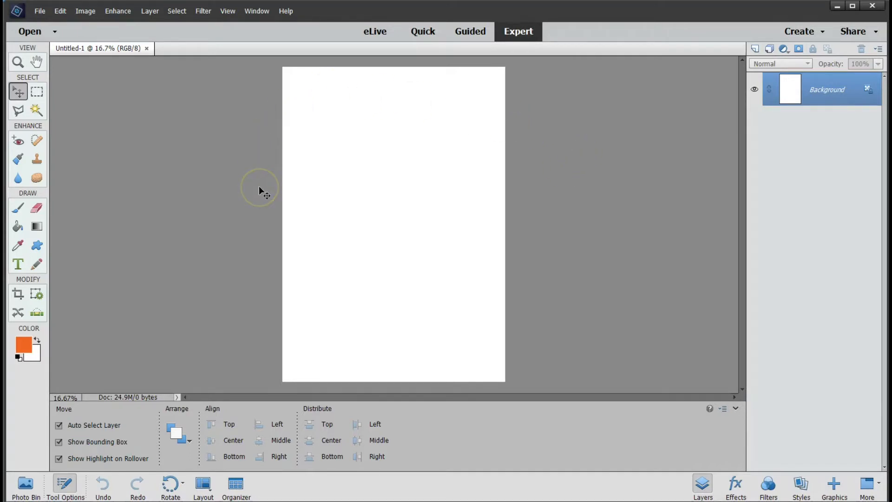
click(86, 14)
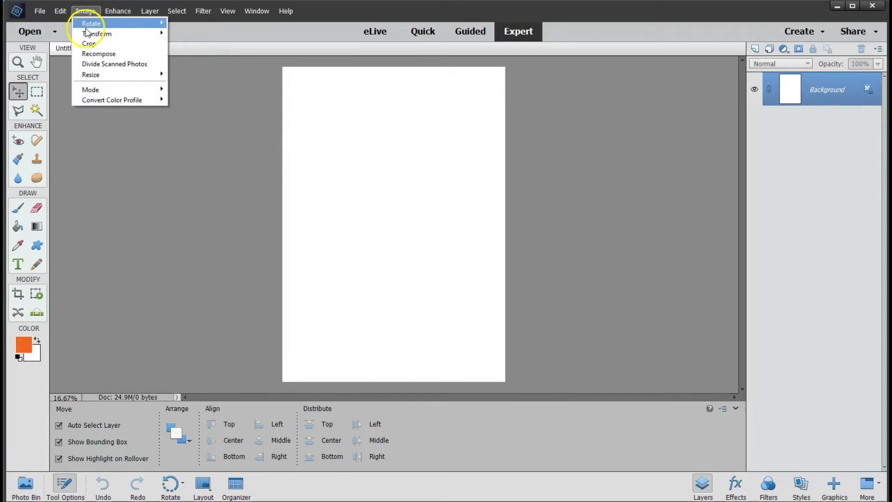
click(85, 24)
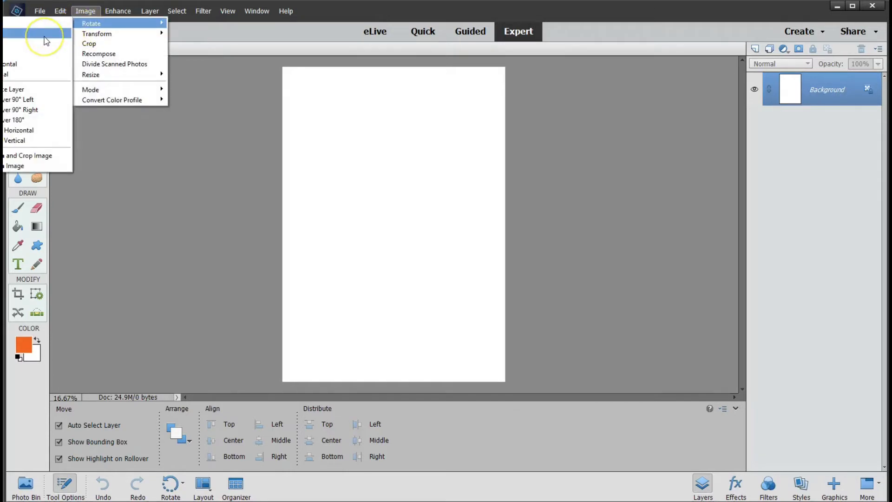
click(45, 35)
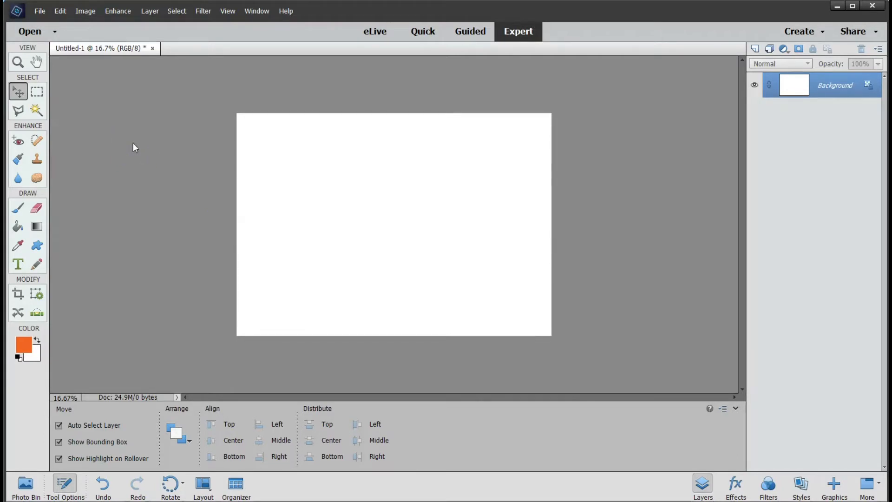
Open the recently edited pumpkin photo shutterstock_210305791.jpg.
click(40, 13)
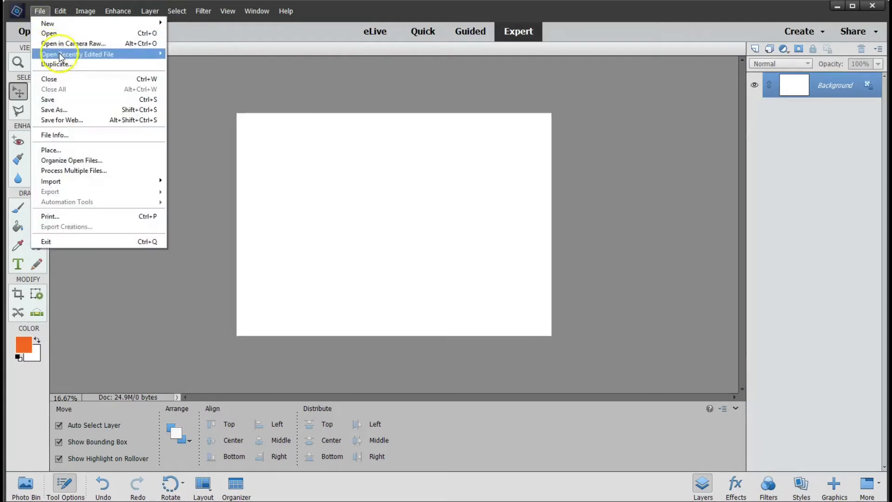
mouse_move(62, 57)
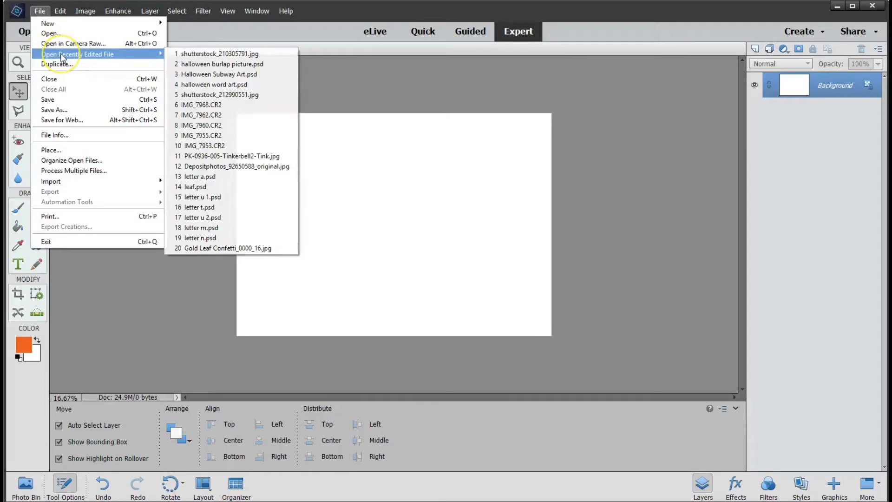
click(201, 54)
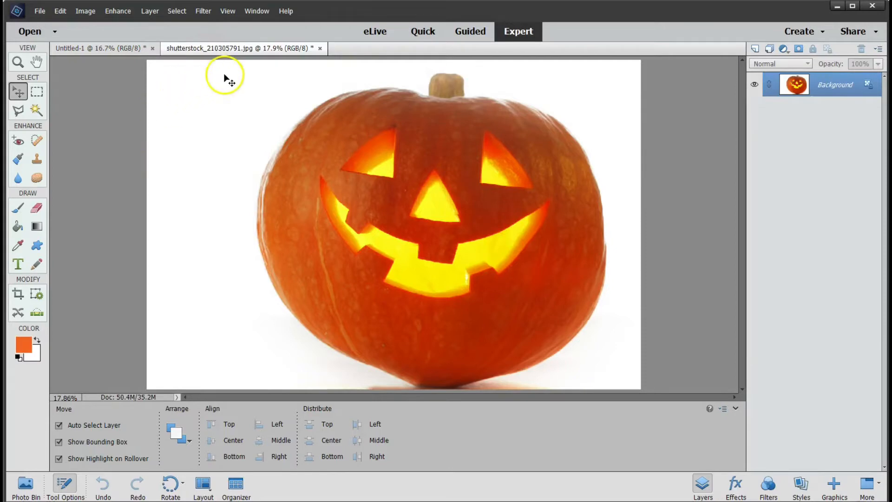
Copy the entire pumpkin photo and paste it into the Untitled-1 document.
click(177, 11)
click(188, 24)
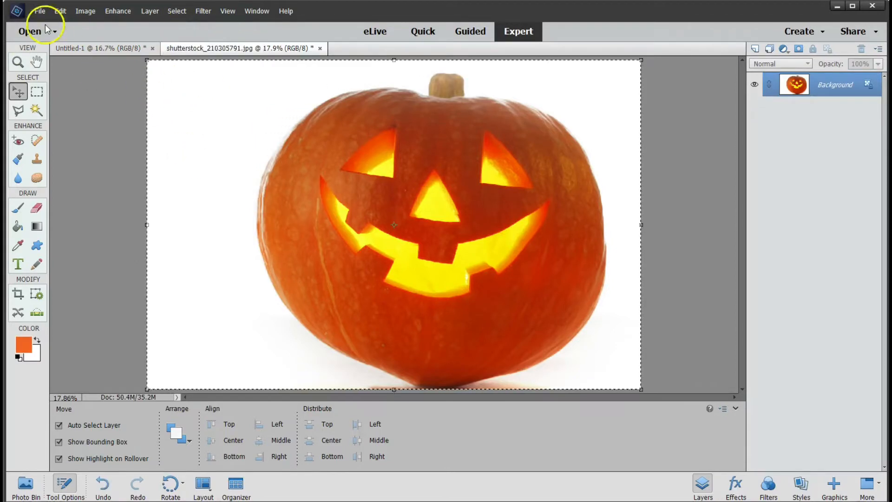
click(60, 11)
click(77, 68)
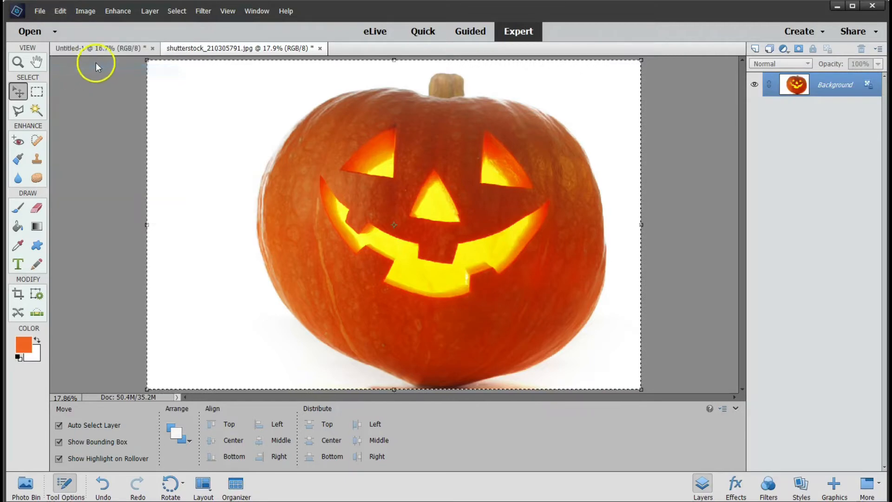
click(104, 49)
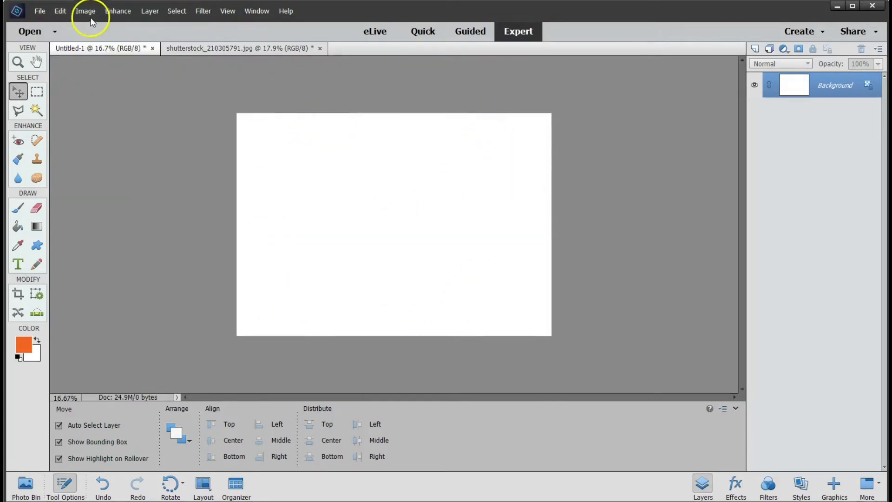
click(60, 11)
click(78, 93)
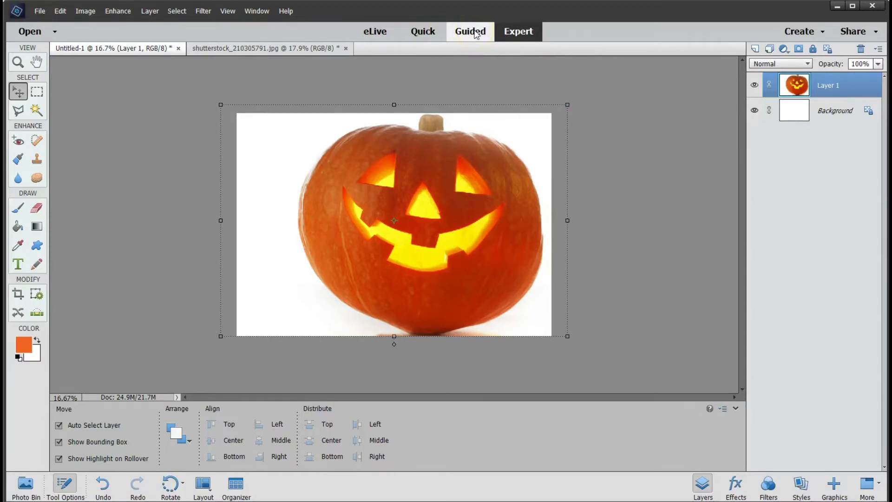
Start the Painterly guided edit from the Fun Edits and activate its Paint Brush.
click(477, 32)
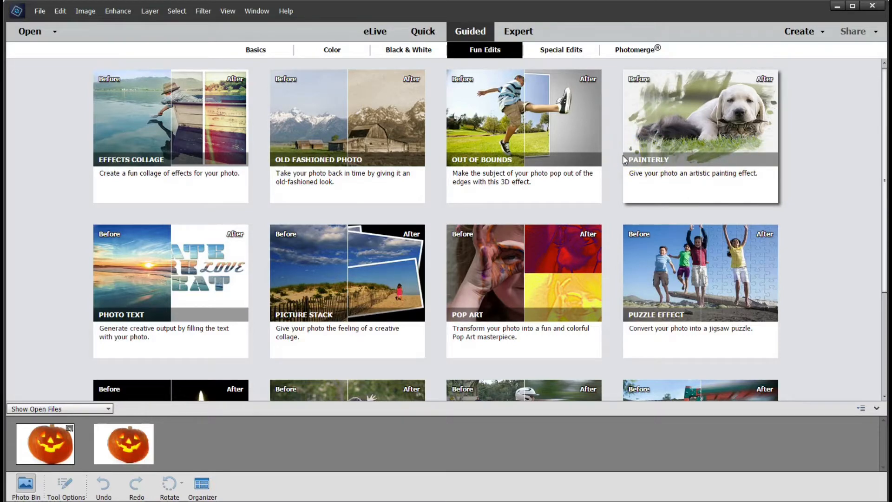
click(697, 116)
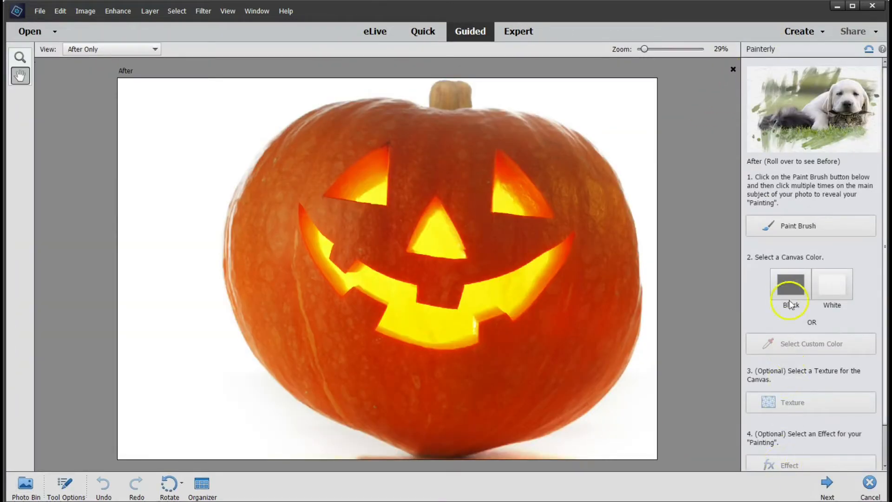
click(809, 237)
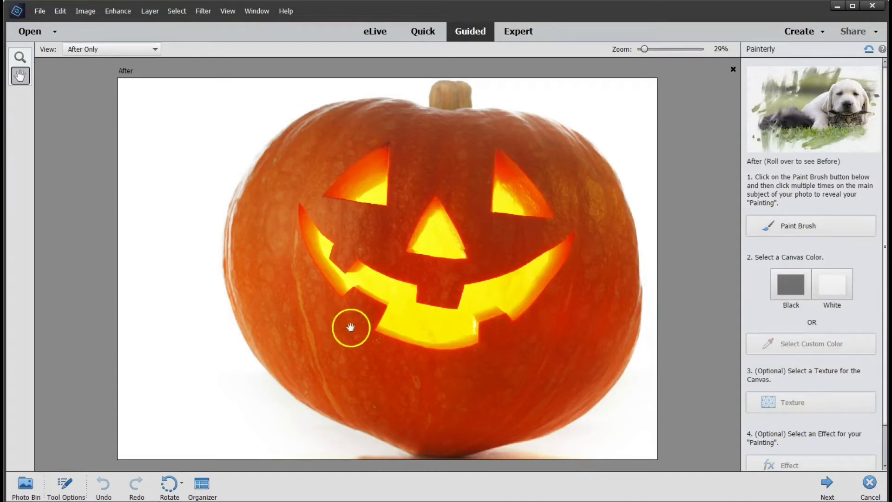
click(806, 226)
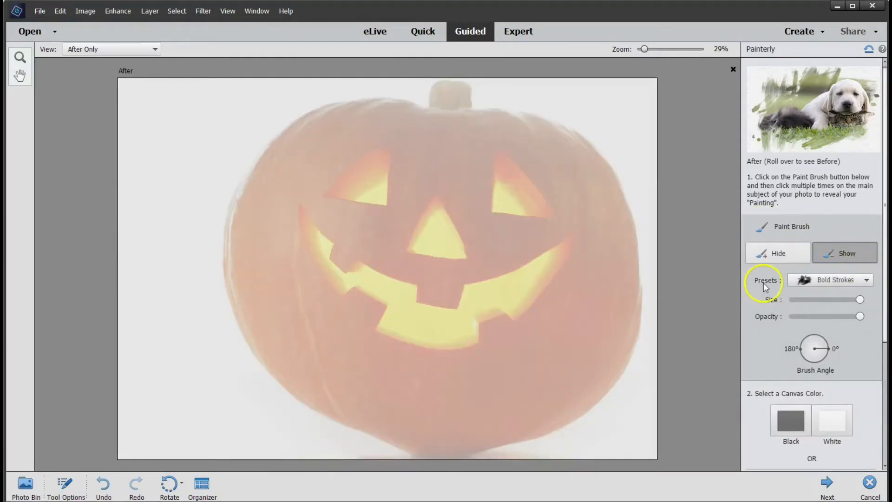
Try the Rough Bristles brush preset by revealing several areas of the pumpkin with it.
click(825, 280)
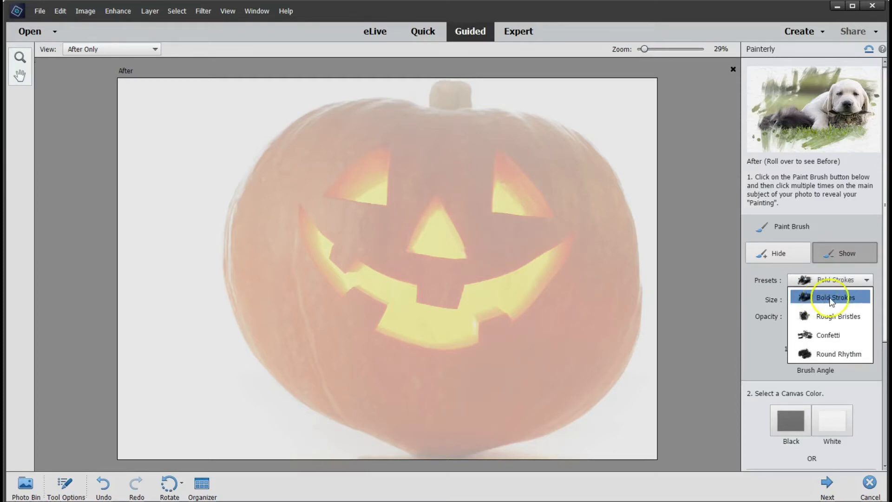
mouse_move(788, 116)
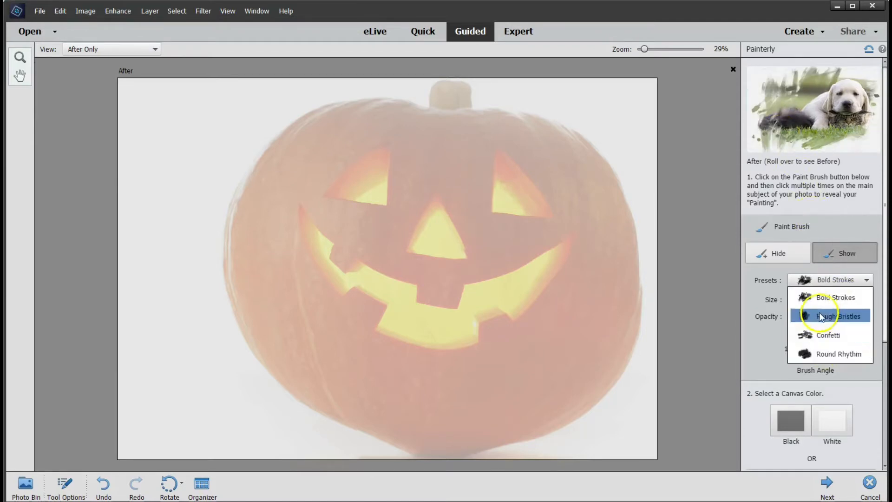
click(835, 317)
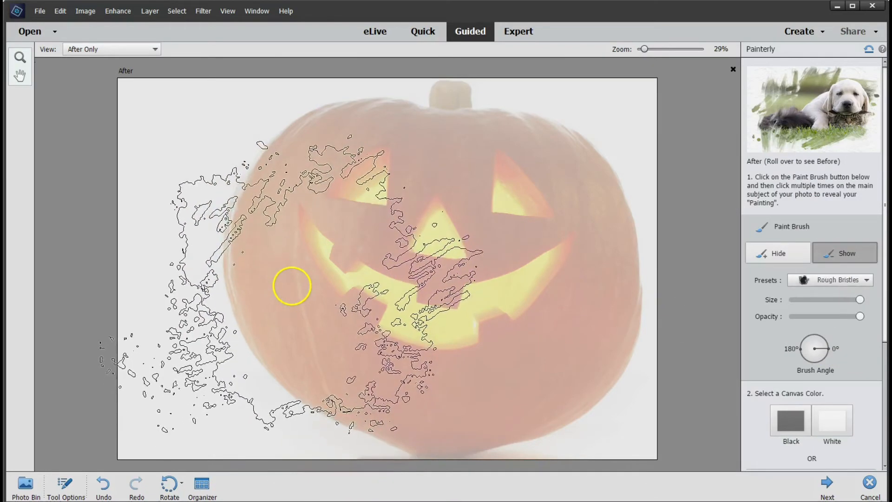
click(293, 285)
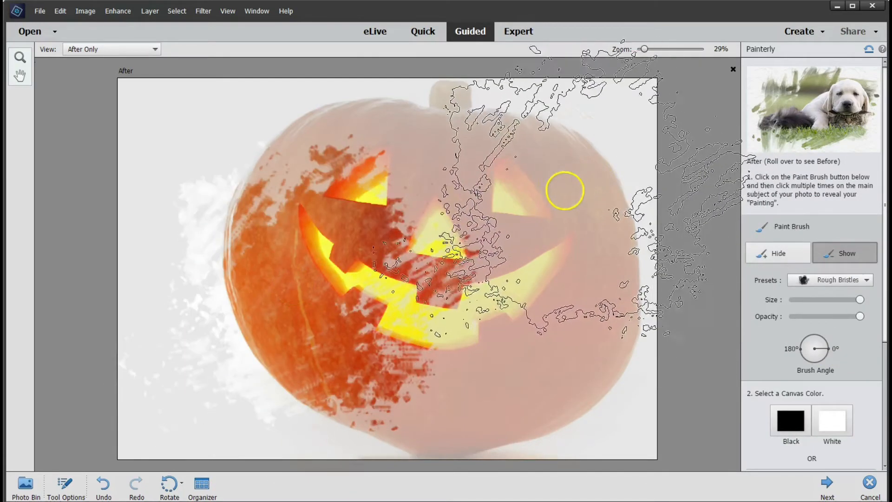
click(564, 190)
click(432, 367)
click(478, 265)
click(331, 271)
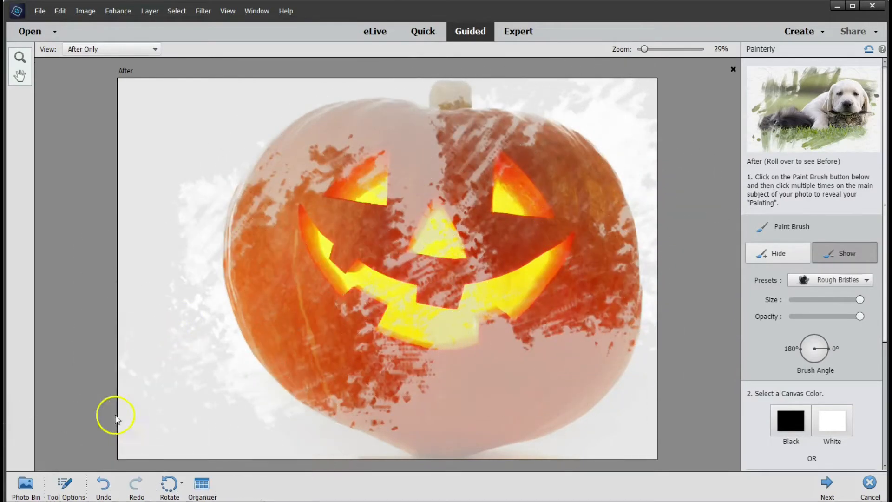
Try the Confetti brush preset by revealing overlapping areas across the whole pumpkin.
click(867, 280)
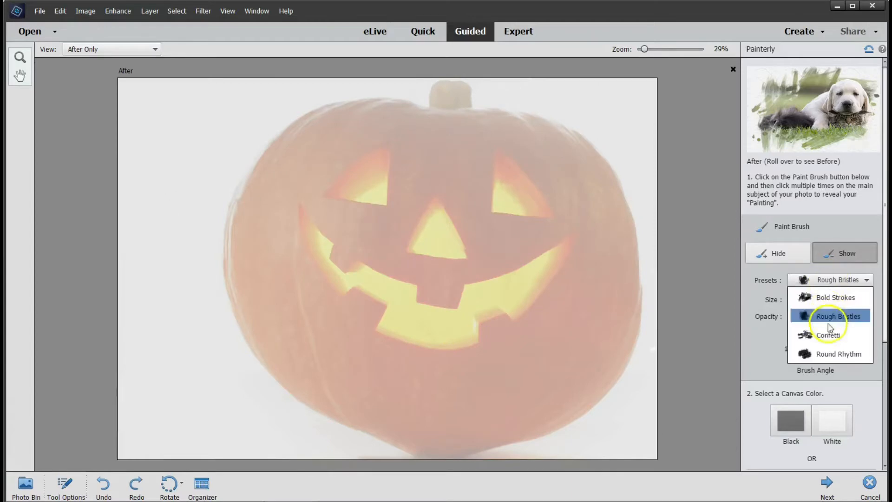
click(832, 333)
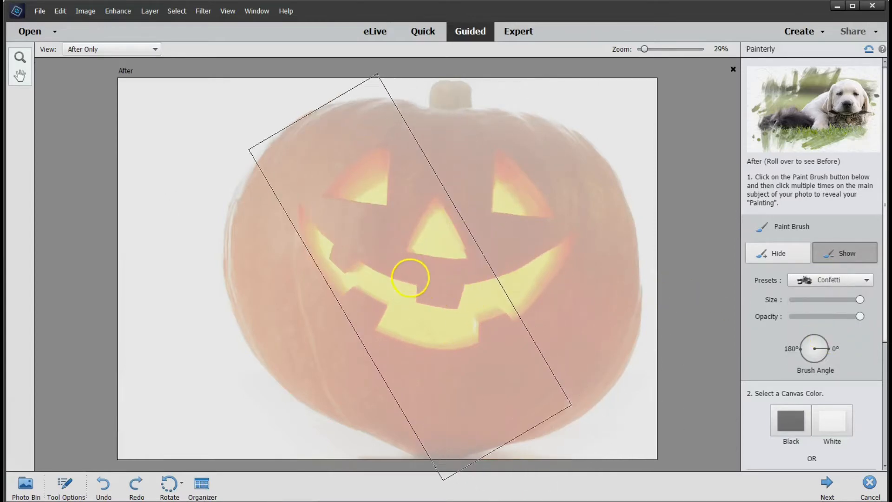
click(329, 274)
click(494, 261)
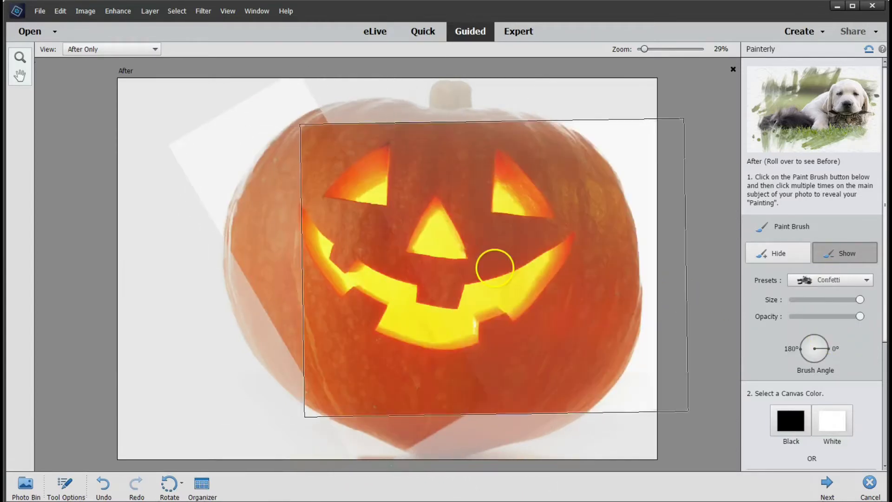
click(496, 233)
click(328, 274)
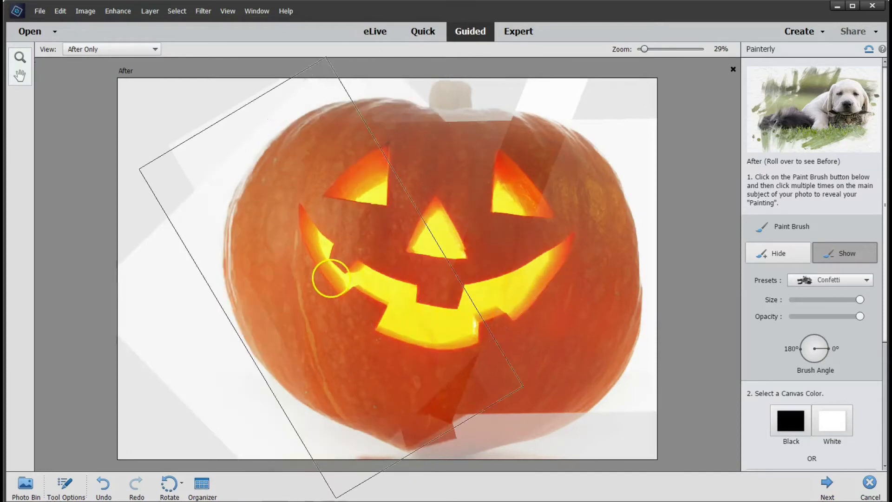
click(473, 298)
click(525, 199)
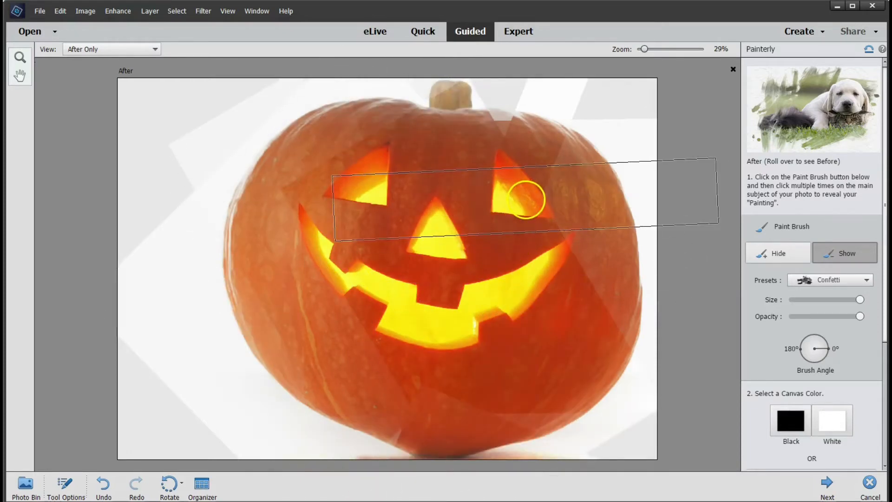
click(486, 153)
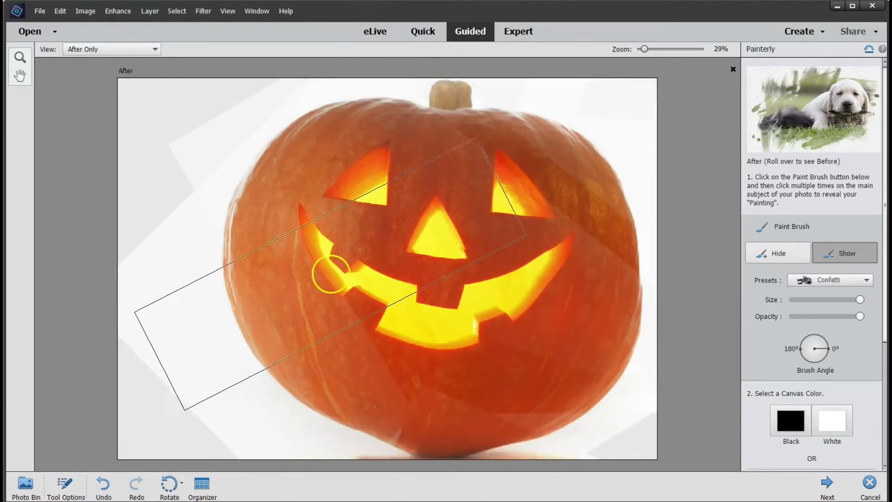
click(338, 273)
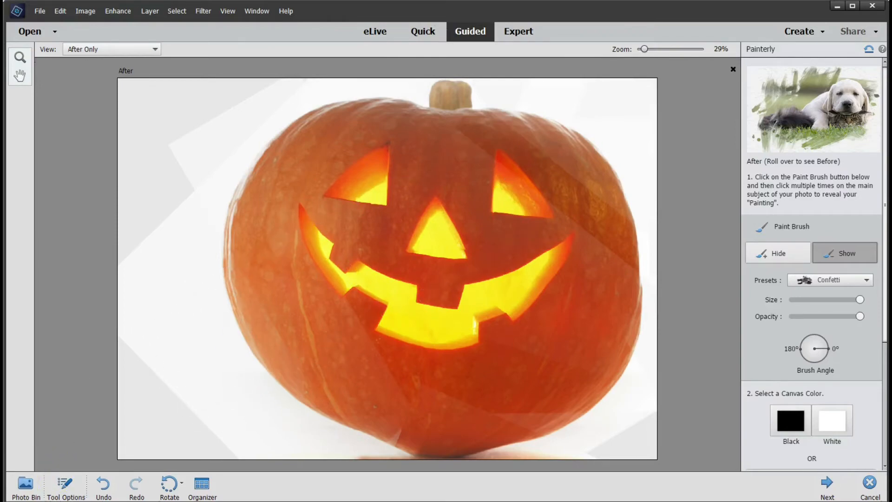
Try the Round Rhythm brush preset by revealing a few areas of the pumpkin's face.
click(837, 280)
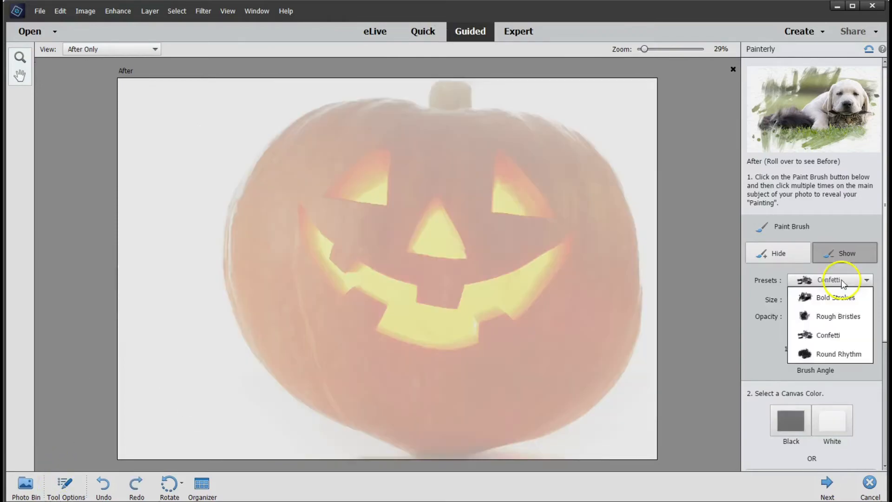
click(814, 354)
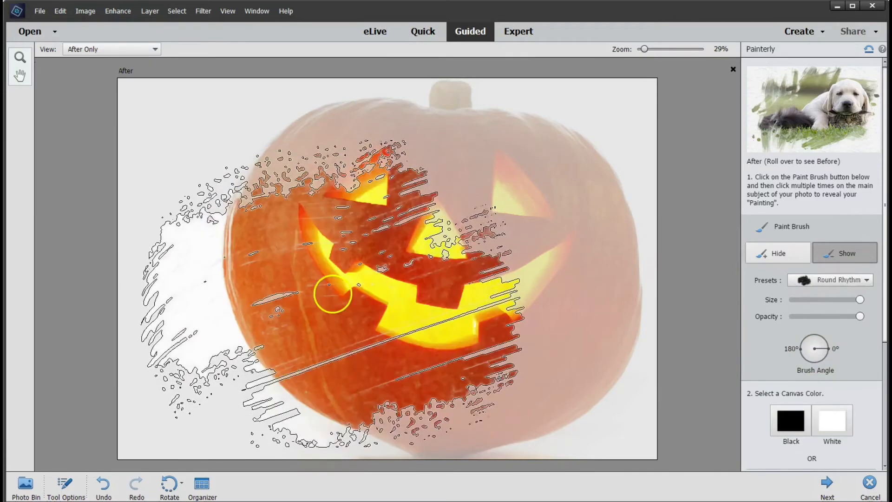
click(482, 240)
click(510, 302)
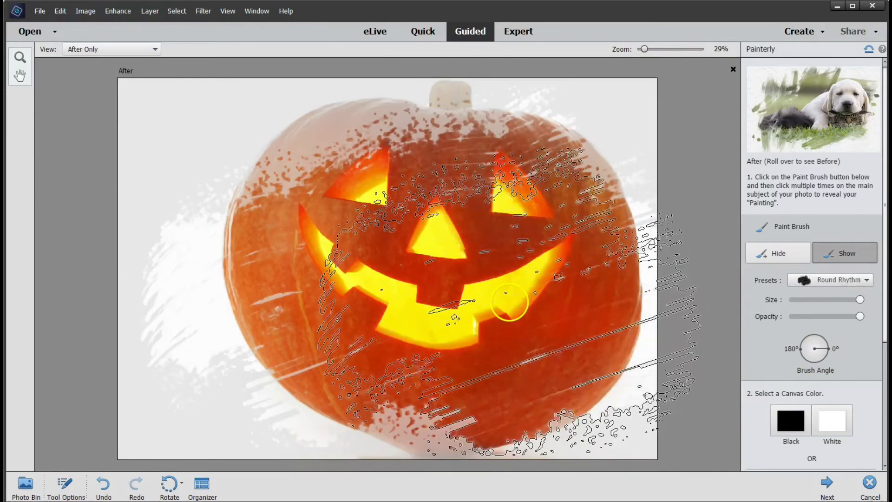
click(371, 227)
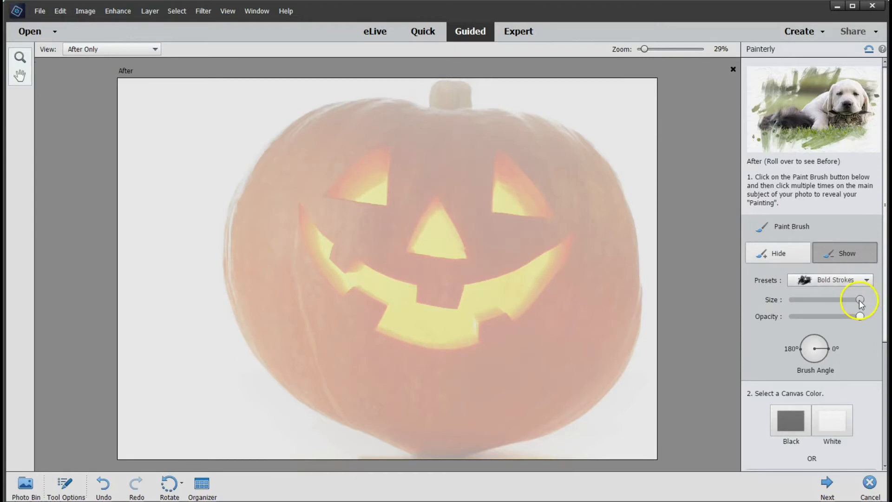
Slightly reduce the Bold Strokes brush size and reveal the lower half of the pumpkin with overlapping marks at different brush angles.
drag(861, 304, 851, 304)
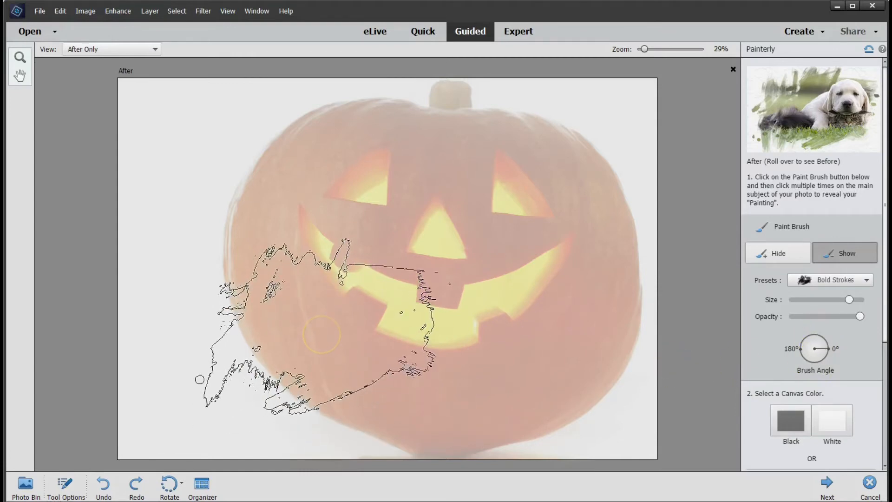
click(321, 334)
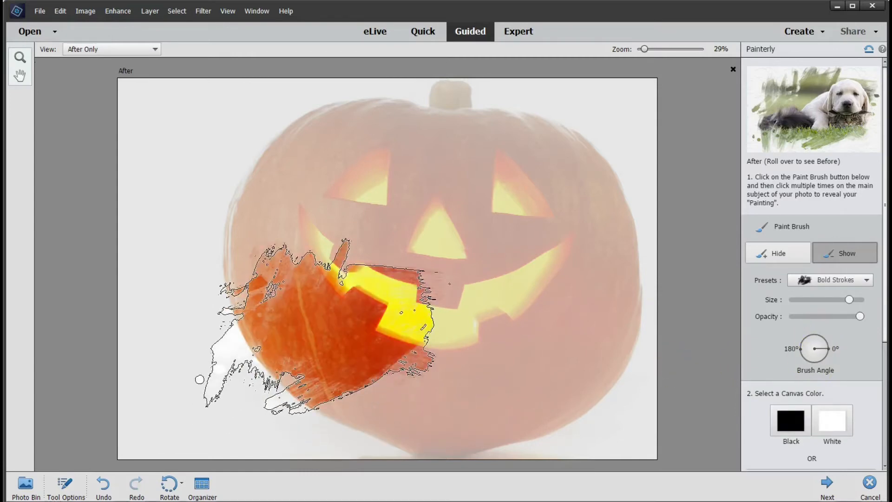
mouse_move(844, 355)
mouse_down()
mouse_move(830, 334)
mouse_move(812, 346)
mouse_move(810, 338)
mouse_move(808, 349)
mouse_up()
click(377, 326)
click(424, 356)
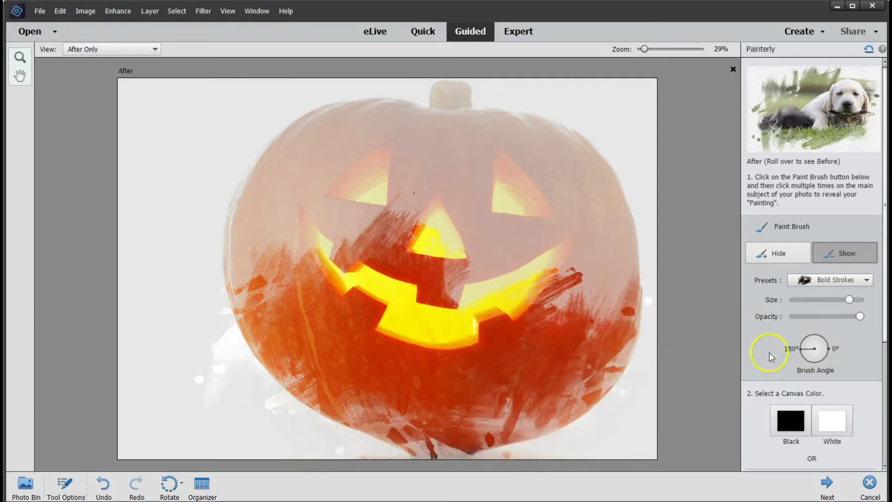
Reveal the pumpkin's right side, right eye and upper right edge with Bold Strokes, changing the brush angle between marks.
click(578, 259)
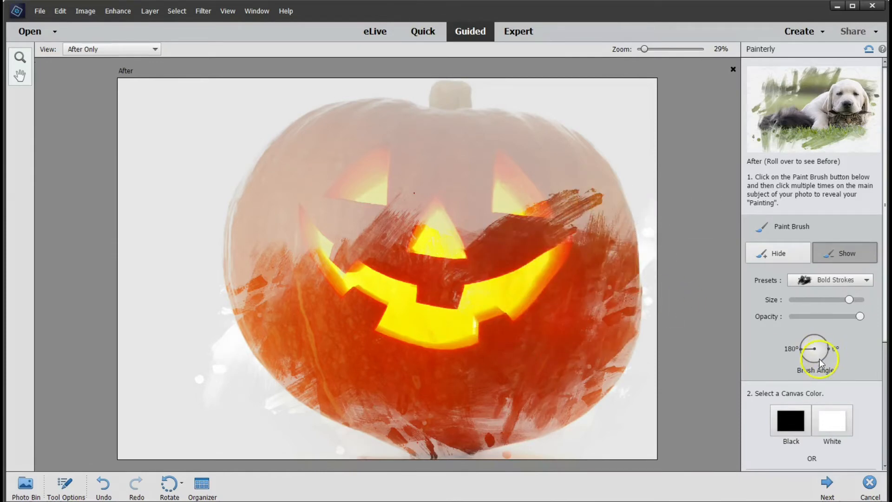
click(576, 231)
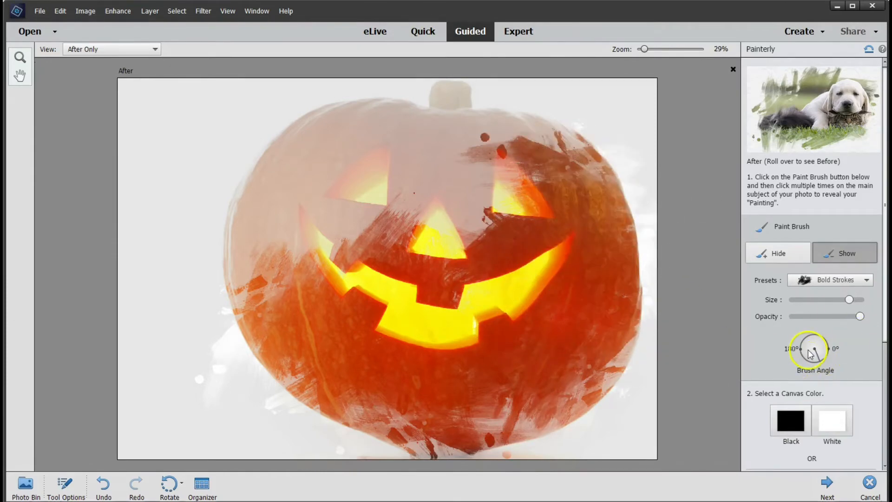
click(523, 236)
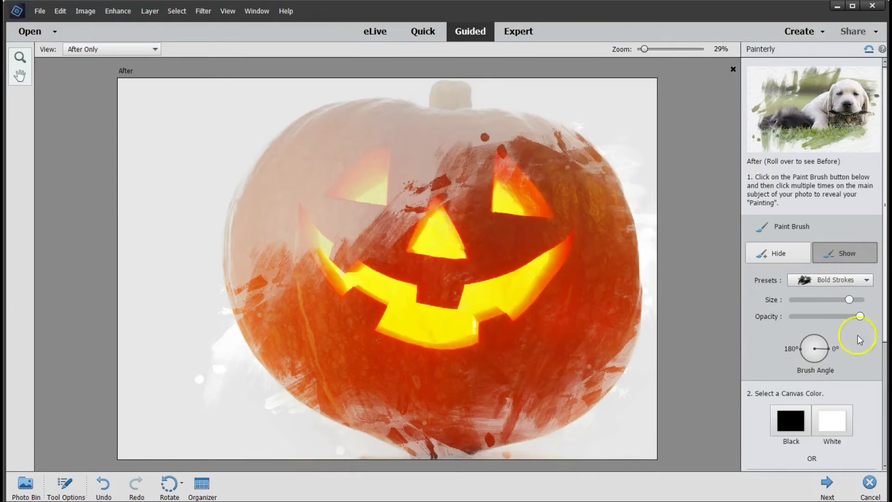
click(446, 90)
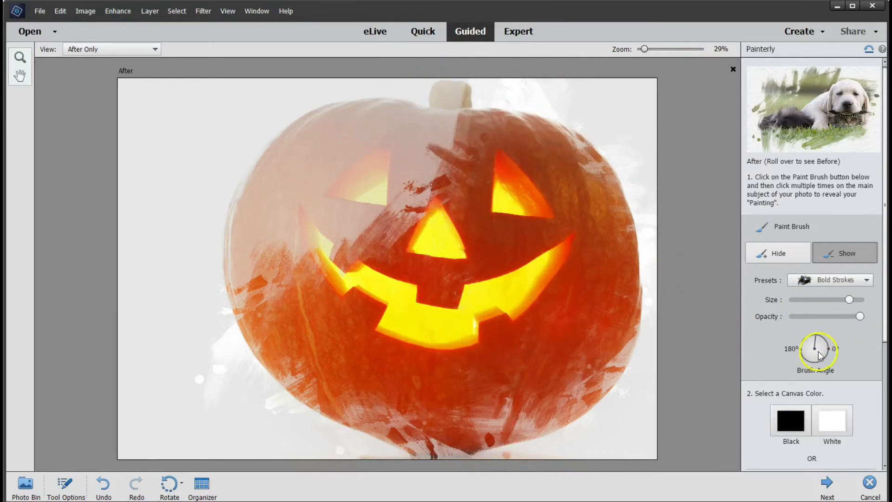
Reveal the pumpkin's left side, left eye, top and stem with Bold Strokes turned to varied angles.
drag(814, 339, 761, 350)
click(386, 203)
click(404, 238)
click(221, 181)
click(257, 229)
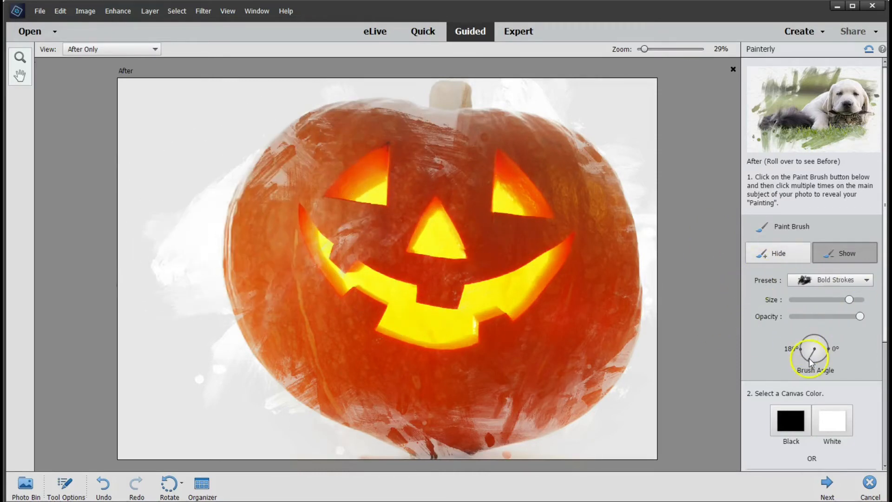
click(404, 130)
click(611, 305)
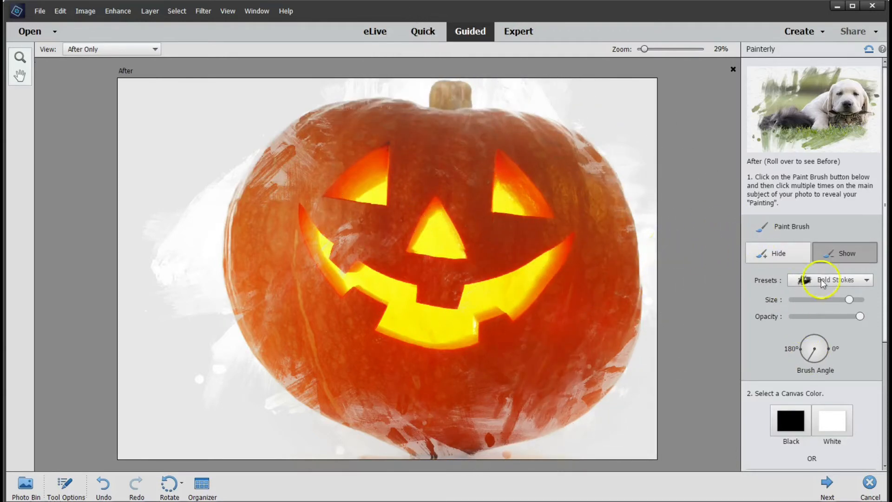
Finish with the Paint Brush and set the canvas color to white.
click(795, 228)
click(798, 226)
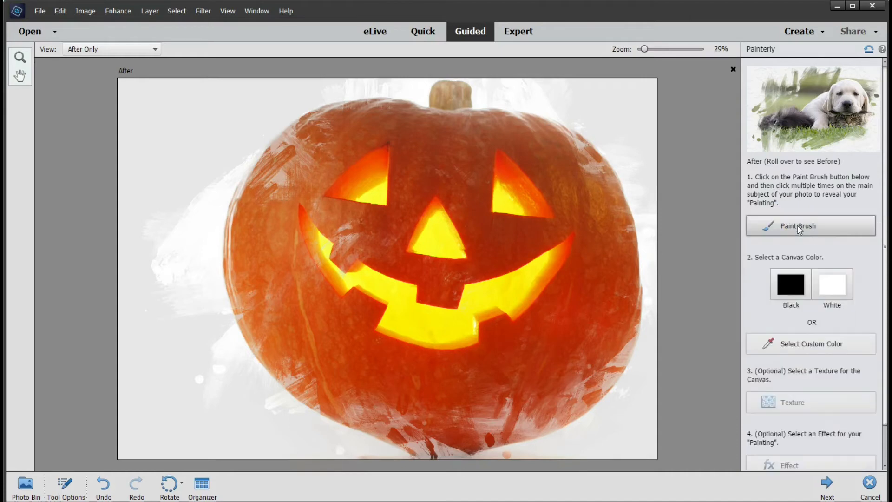
click(834, 290)
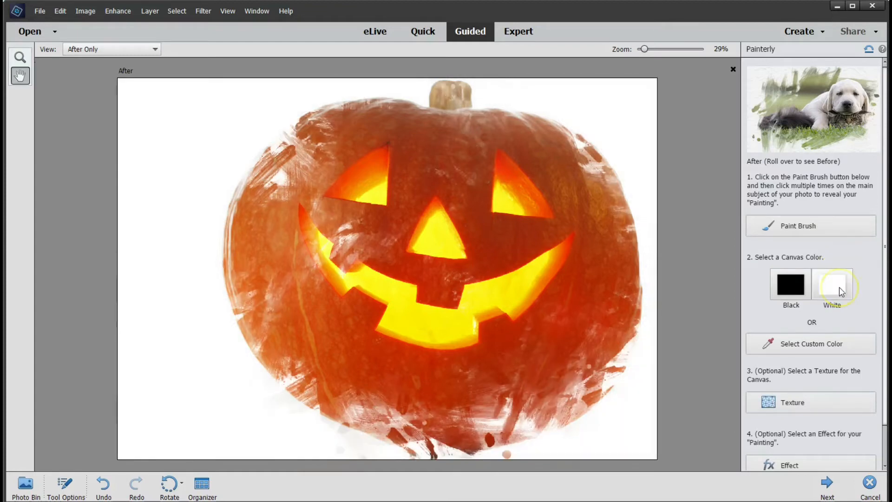
Apply the painting effect that renders the pumpkin in dark brown and cream tones.
scroll(842, 291, down, 2)
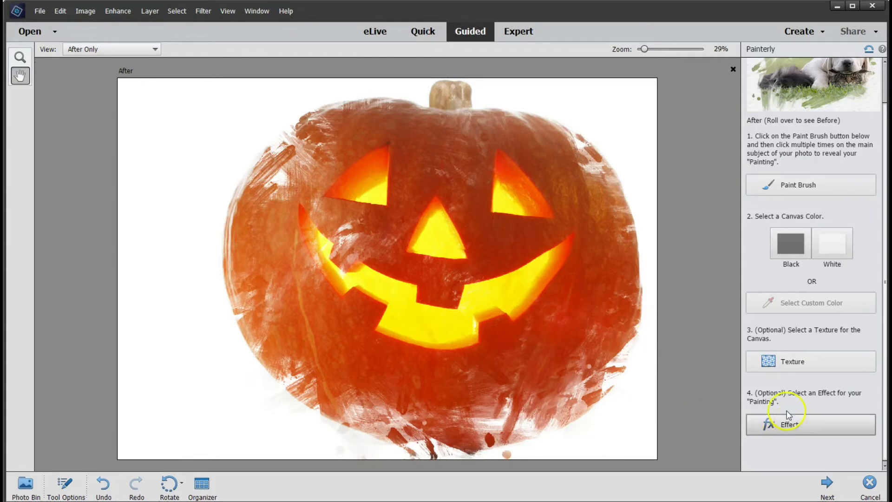
click(836, 429)
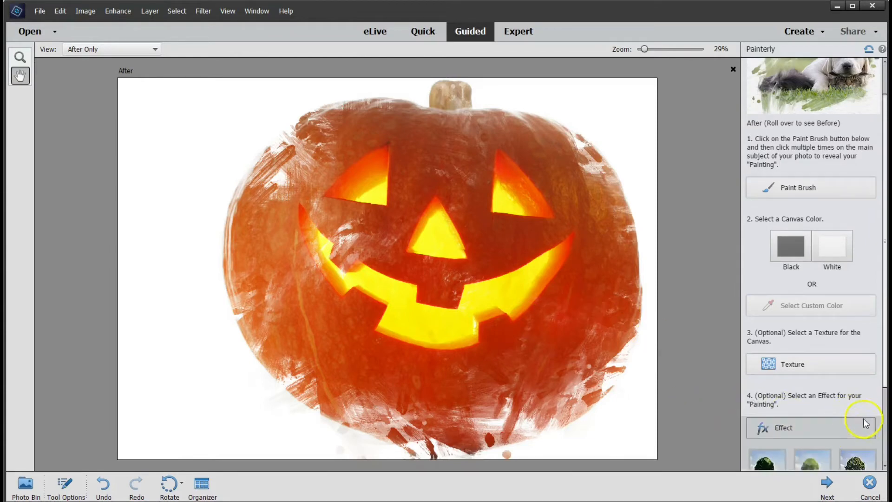
scroll(865, 422, down, 3)
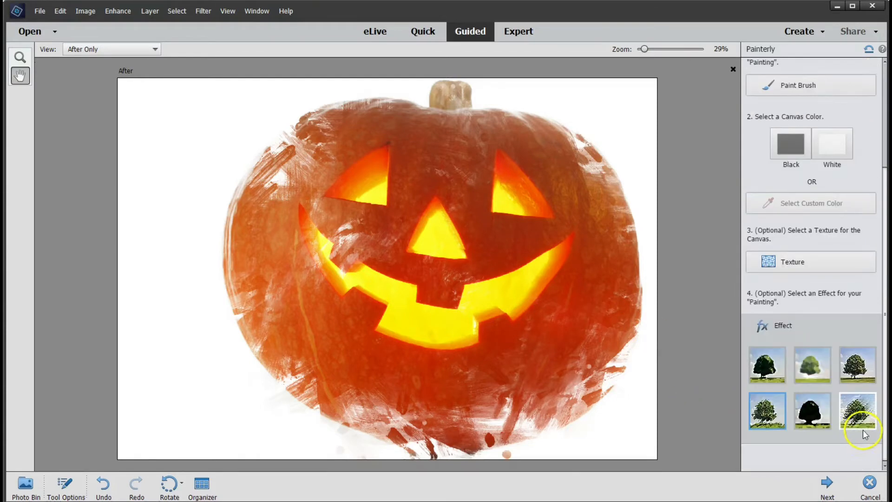
click(854, 366)
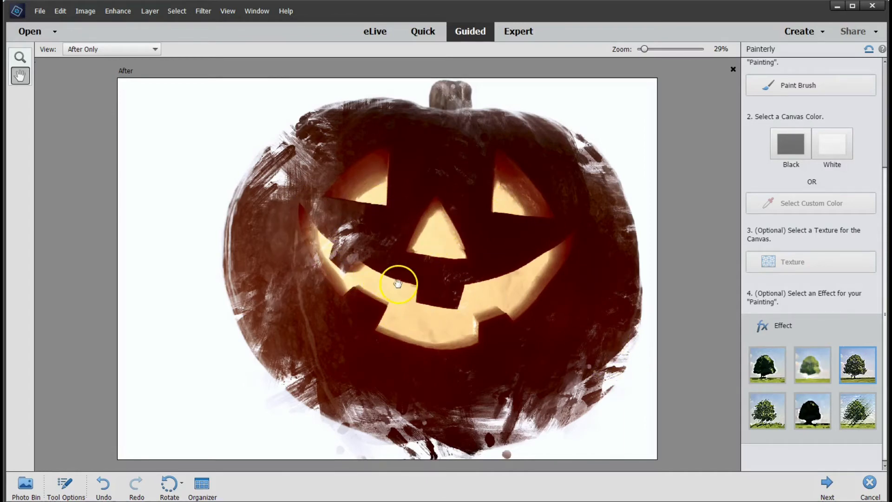
Finish the Painterly edit, continue editing in Expert mode and fit the whole page on screen.
click(827, 486)
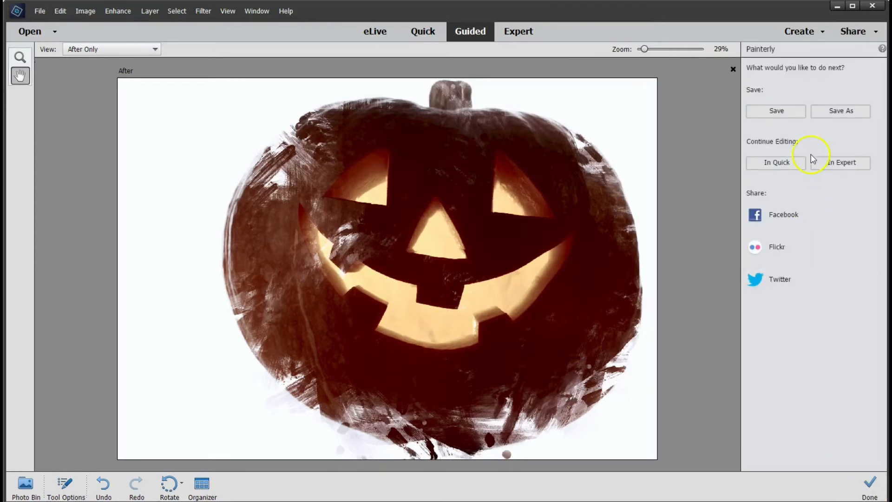
click(839, 166)
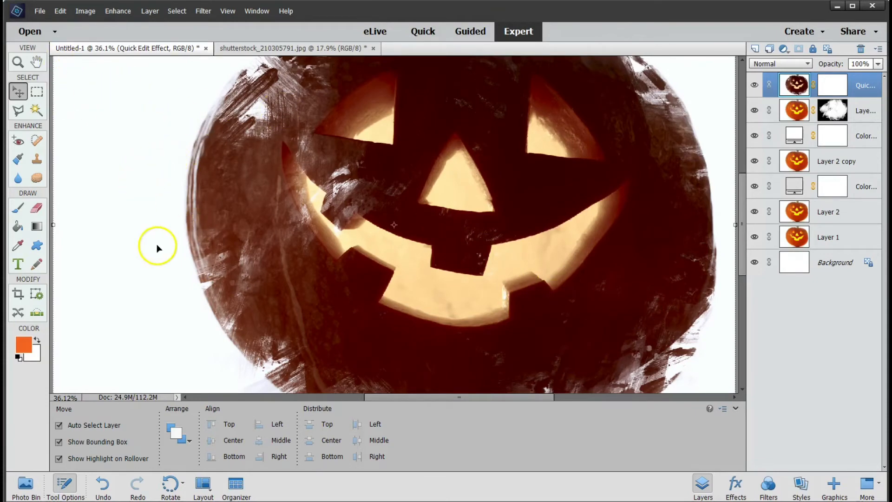
click(18, 62)
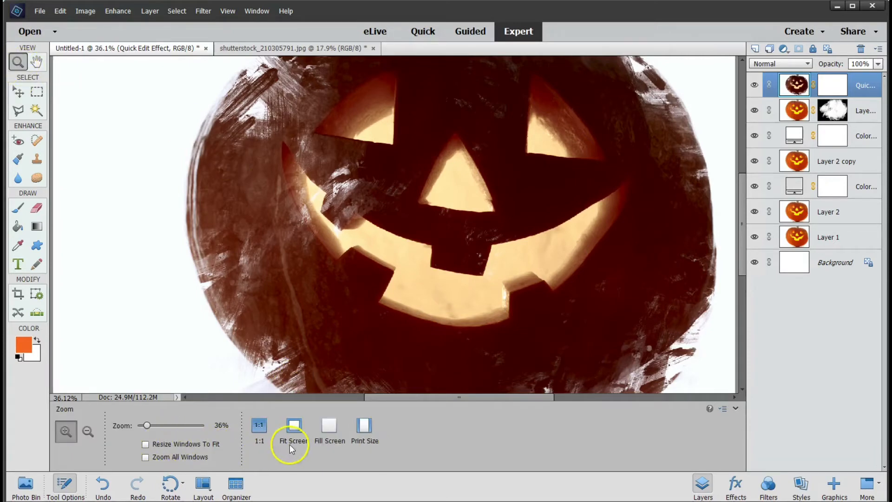
click(294, 426)
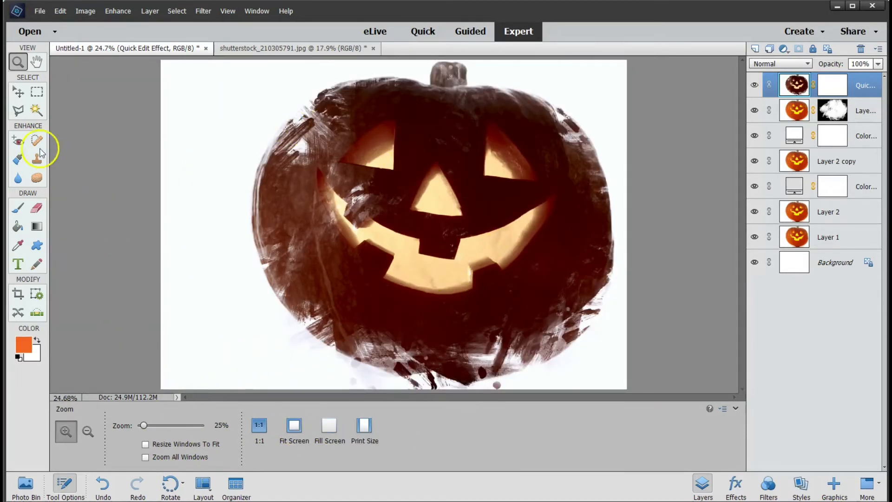
Scale the dark effect layer down toward the page's lower-right corner and delete the masked orange pumpkin layer showing behind it.
click(18, 92)
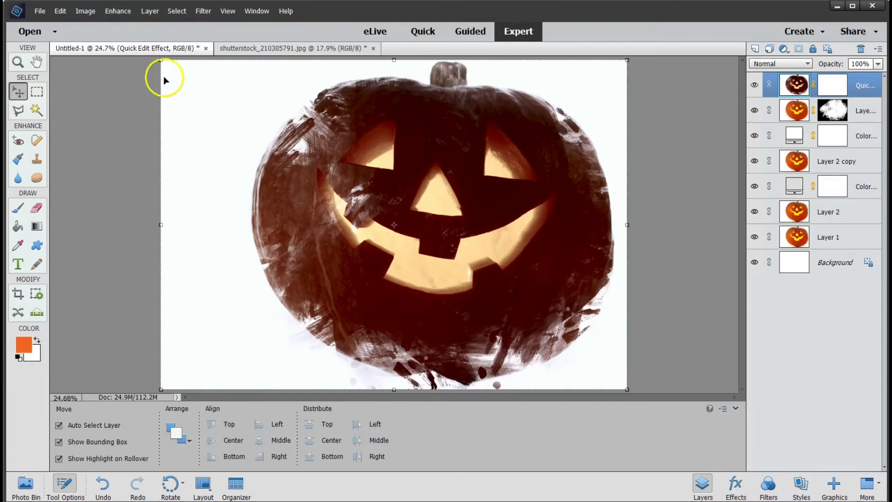
drag(162, 62, 210, 124)
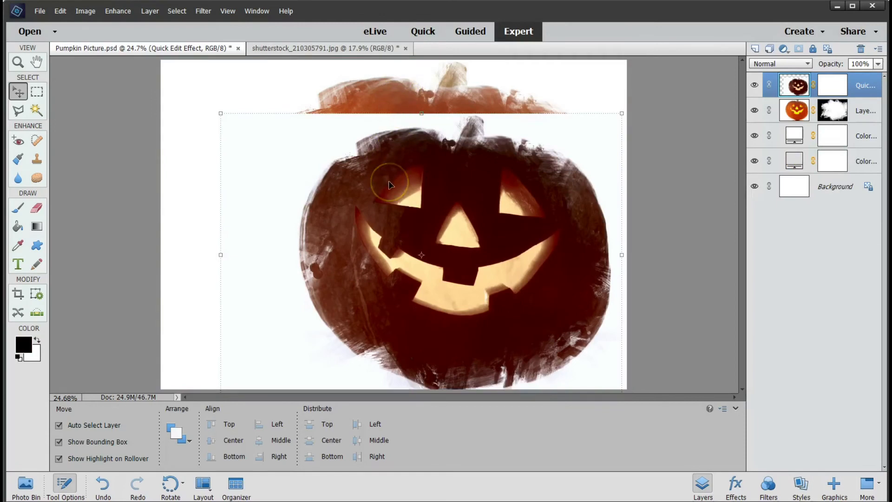
click(469, 92)
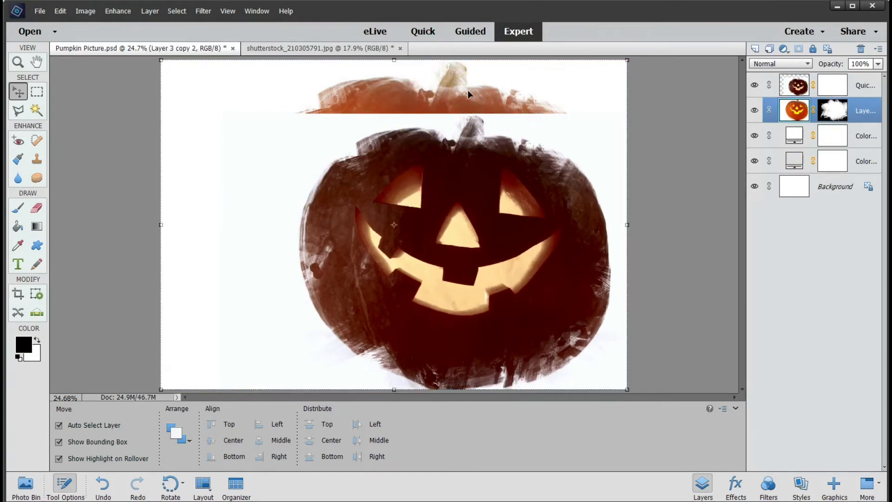
key(Delete)
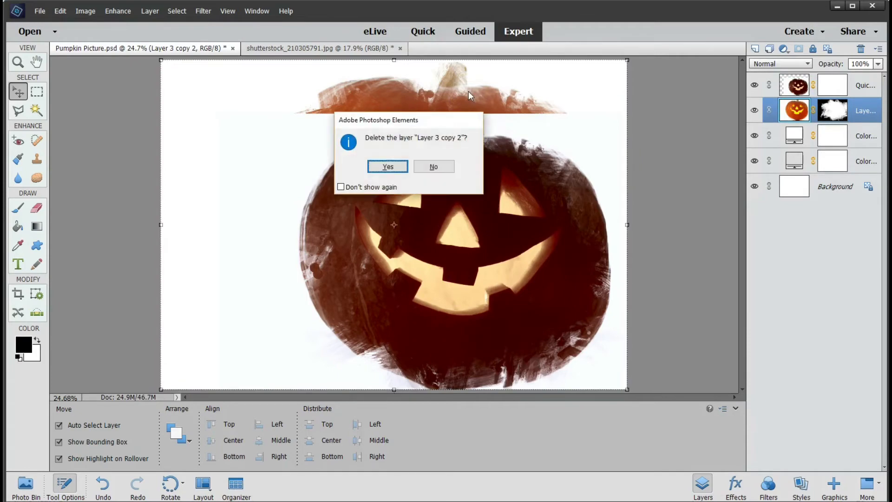
click(388, 167)
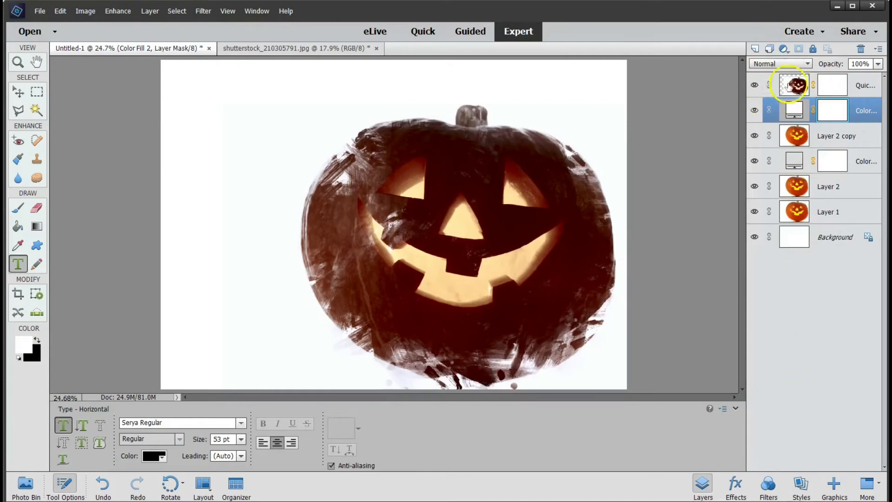
Start a left-aligned horizontal text near the page's upper-left corner, above the effect layer, in black Serya Regular.
click(762, 84)
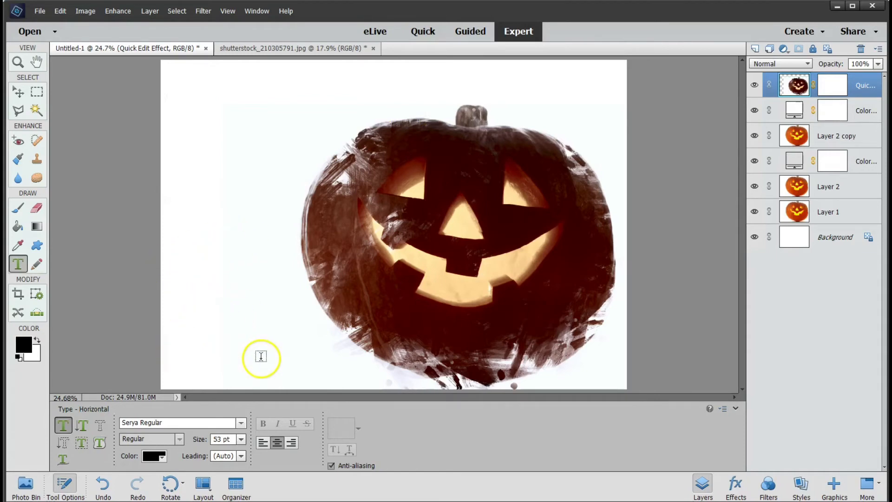
click(190, 88)
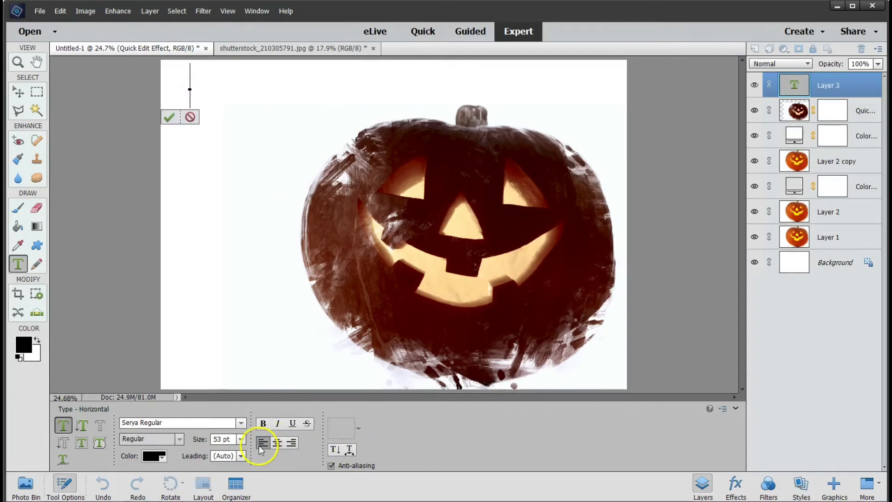
click(150, 457)
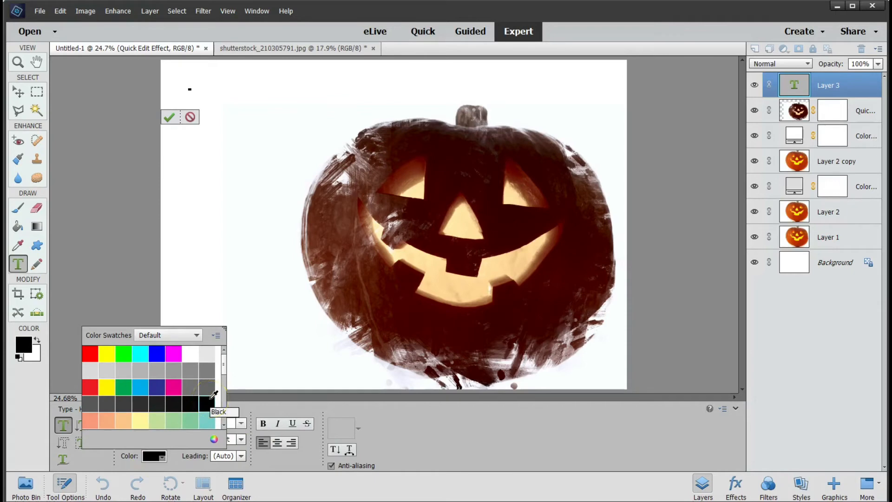
click(285, 401)
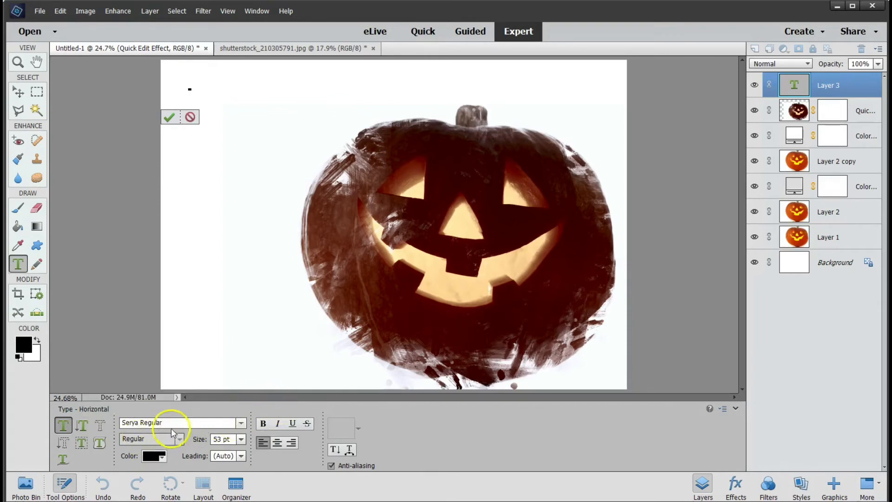
click(241, 422)
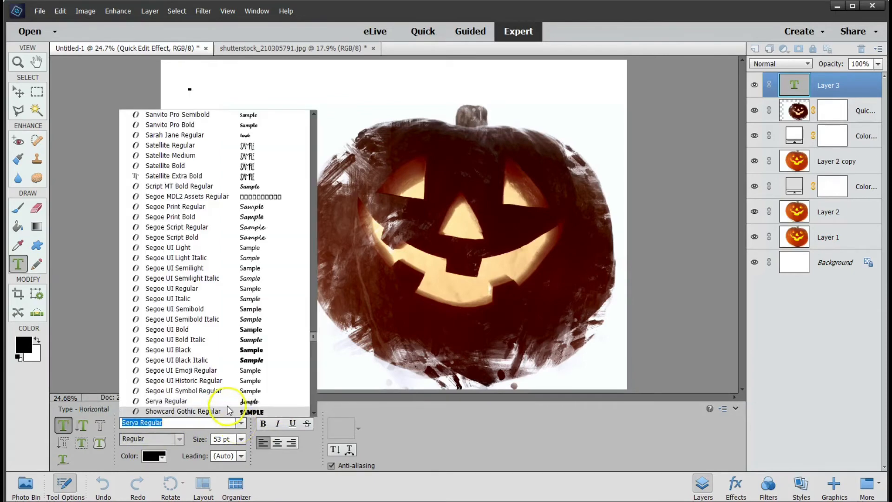
click(249, 401)
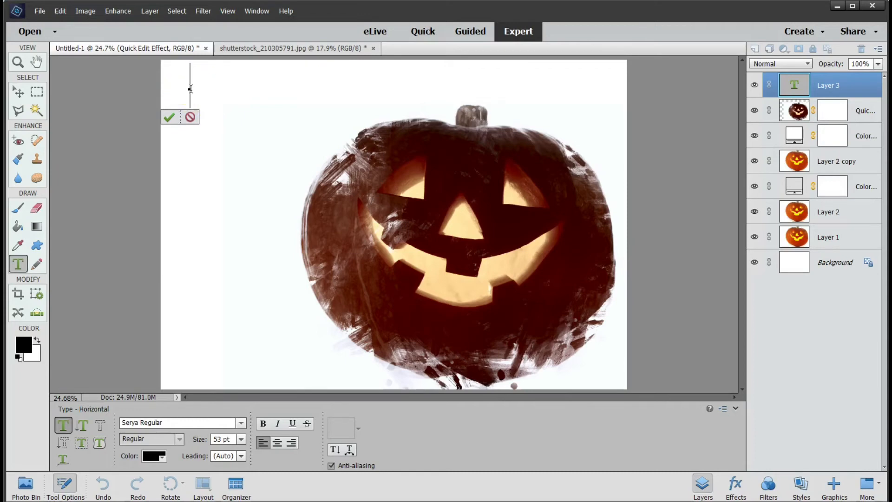
Enter the text "There is magic in the night When Pumpkins Glow by Moonlight", broken into lines after "night", "When", "Pumpkins" and "by".
text(The)
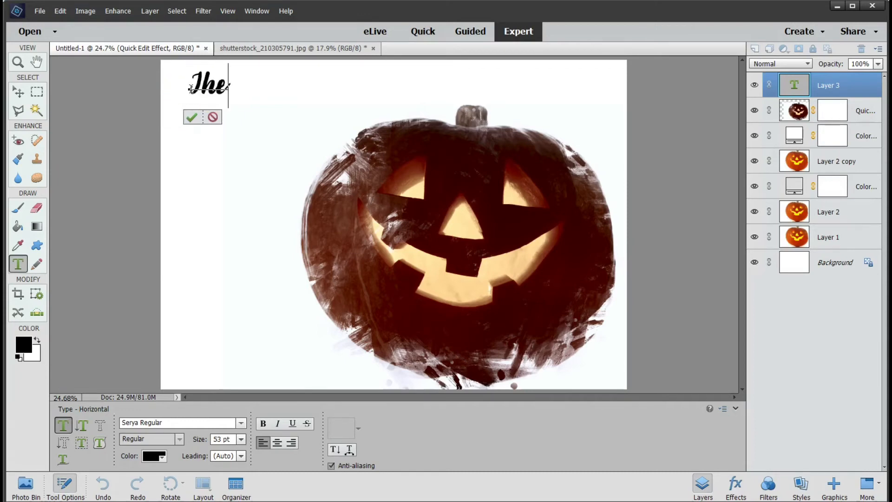
text(re is magic in the night)
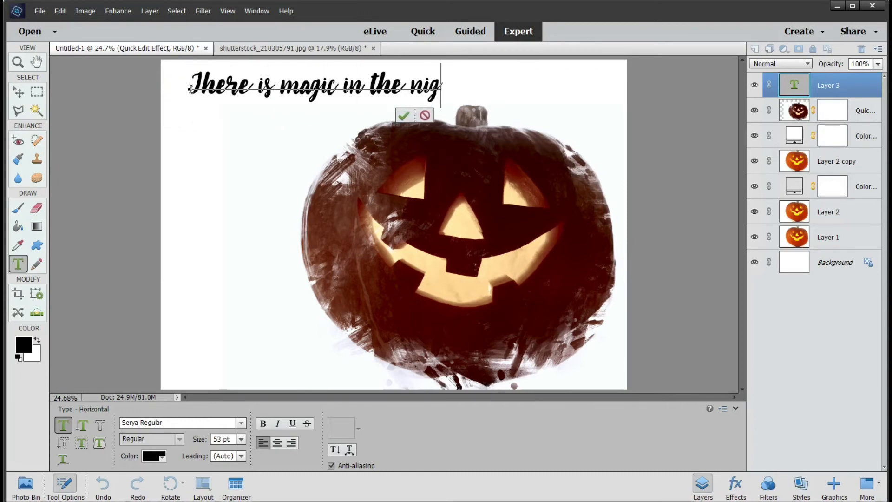
key(Return)
text(When)
key(Return)
text(Pumpkins Glow)
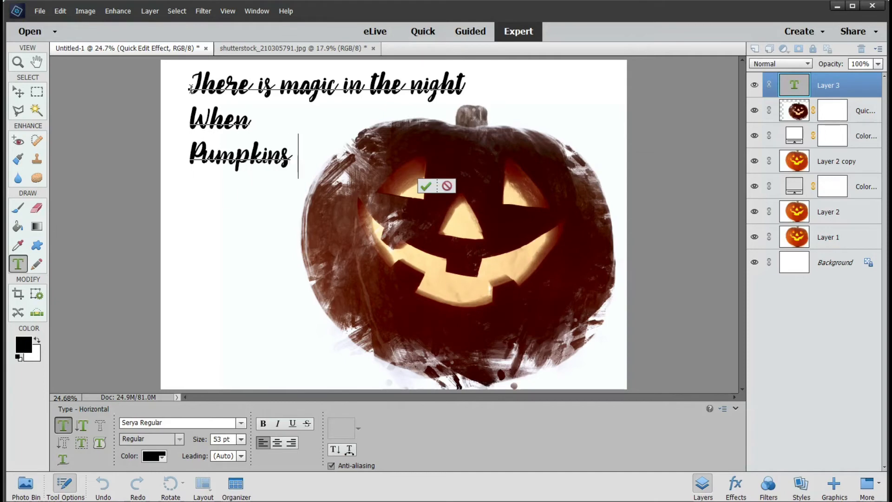
key(Return)
text(Glow by)
key(Return)
text(Moonlig)
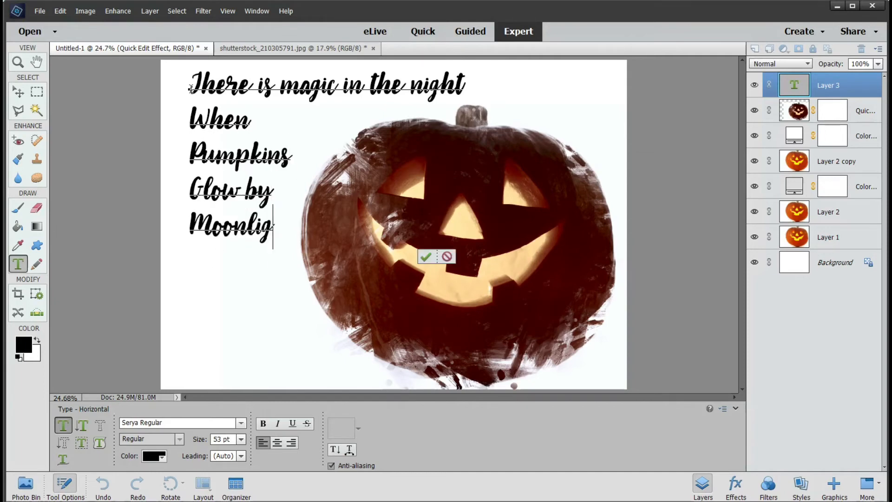
text(ht)
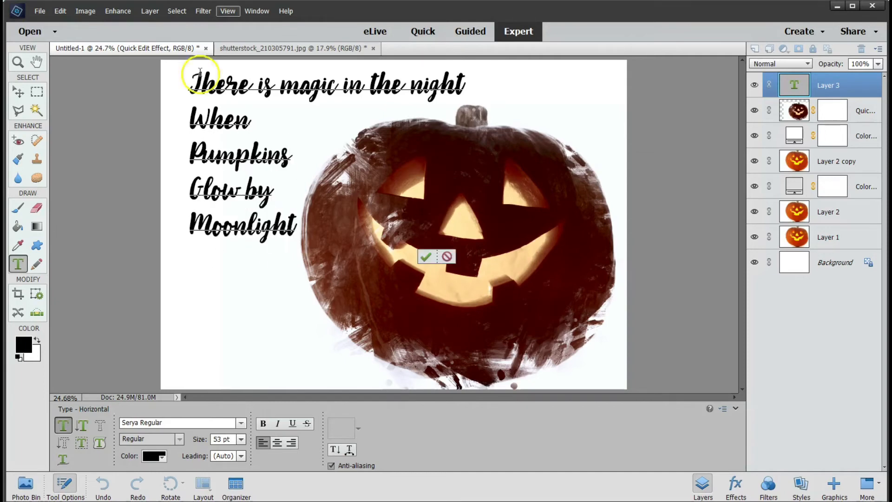
Commit the quote text and move it closer to the page's upper-left corner.
click(426, 258)
key(v)
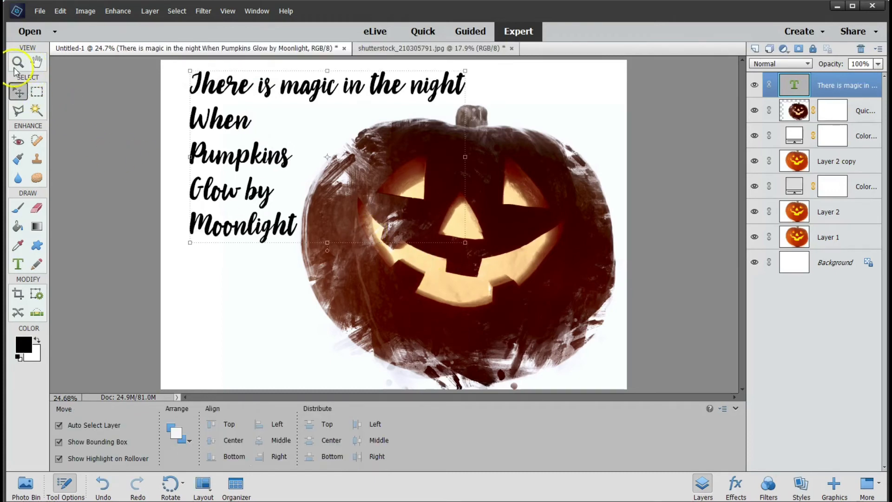
drag(222, 93, 205, 87)
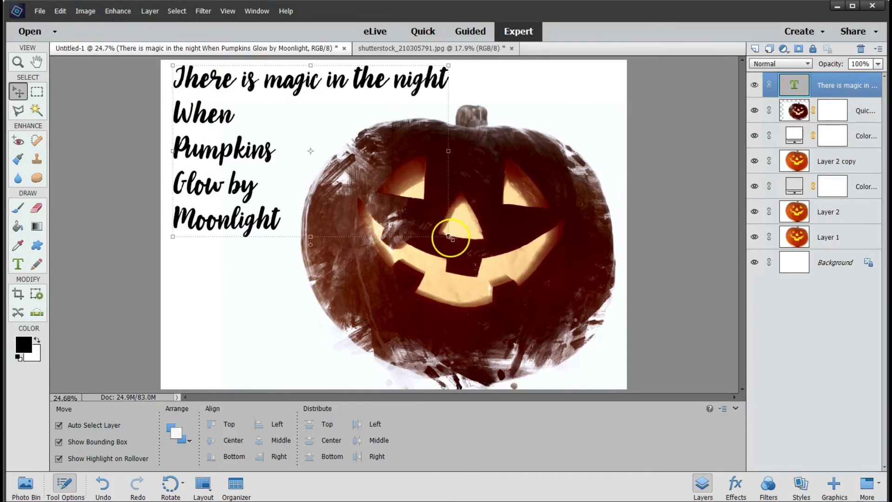
Enlarge the quote without keeping its proportions, to about 163% width and tall enough to span nearly the whole page height.
click(449, 237)
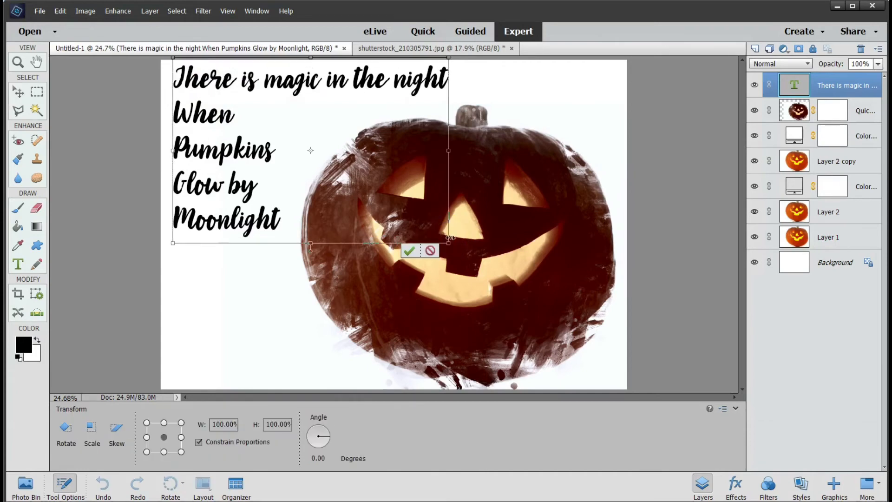
drag(449, 243, 534, 281)
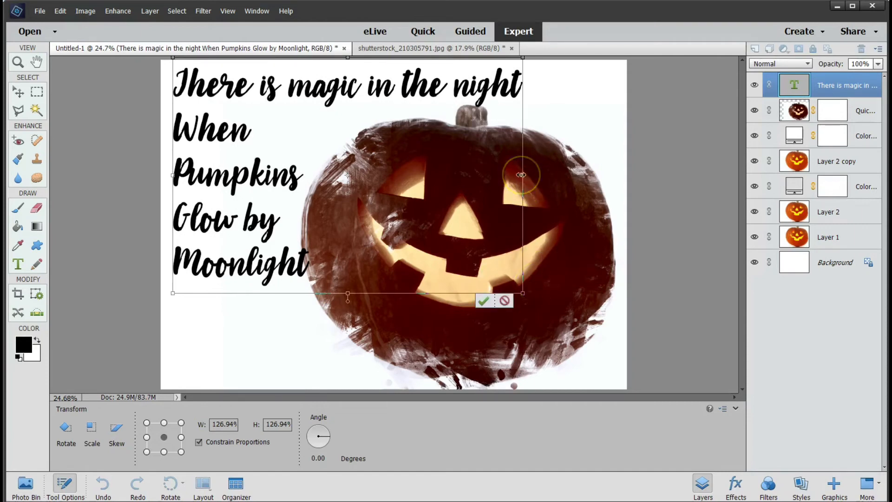
drag(522, 175, 621, 179)
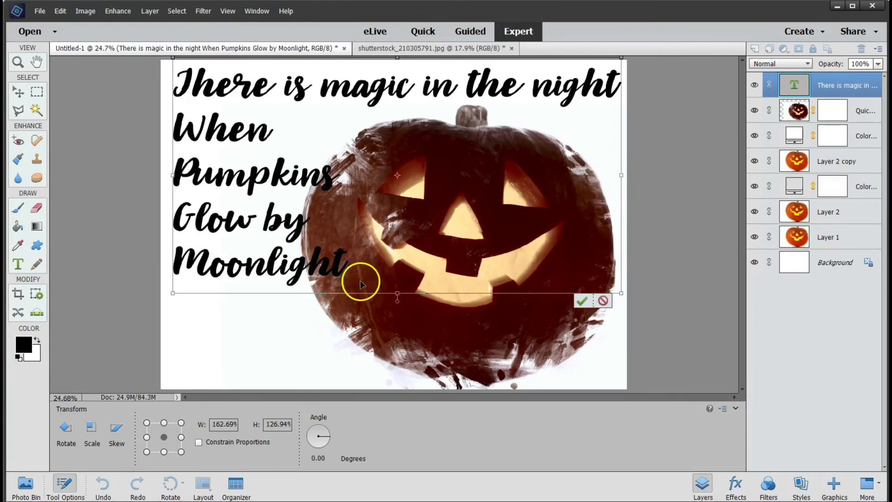
drag(398, 292, 360, 389)
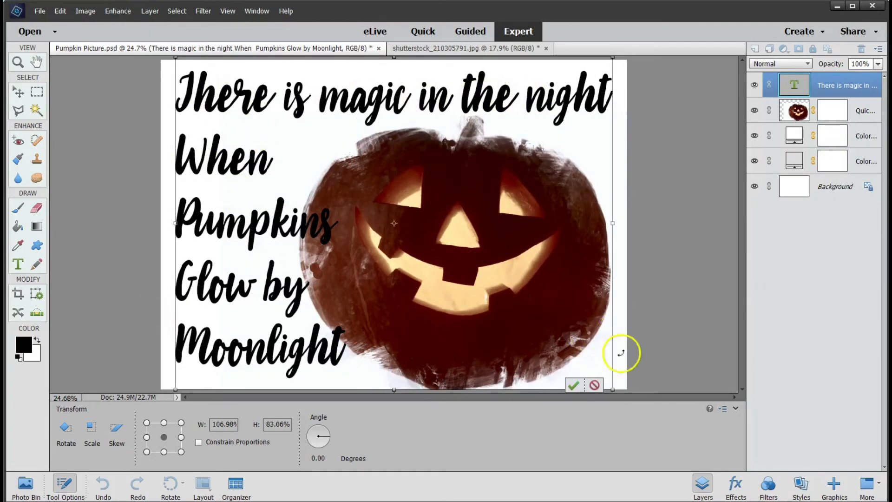
click(573, 385)
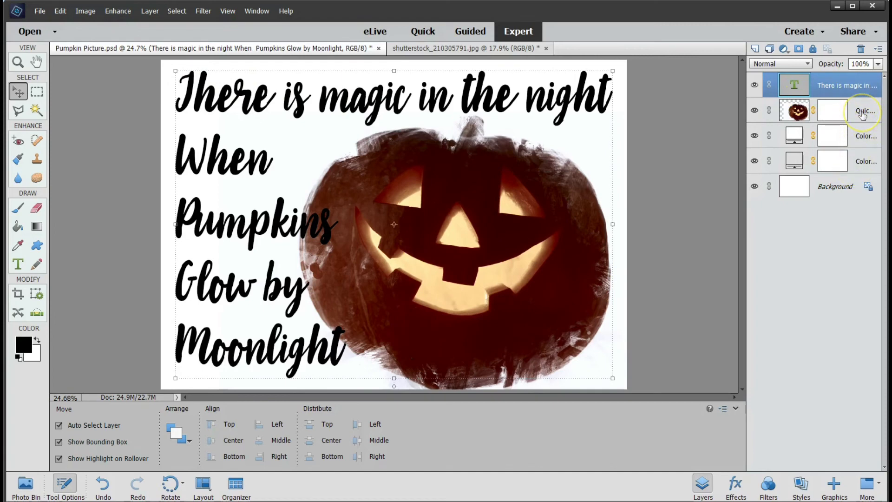
Scale the painted pumpkin effect layer down to about 86% and reposition it to the right of the quote's lower lines.
click(863, 115)
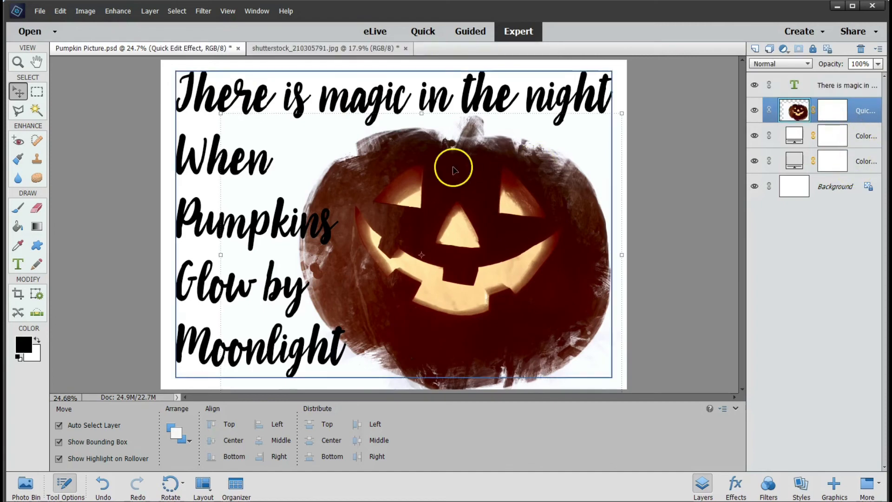
click(222, 115)
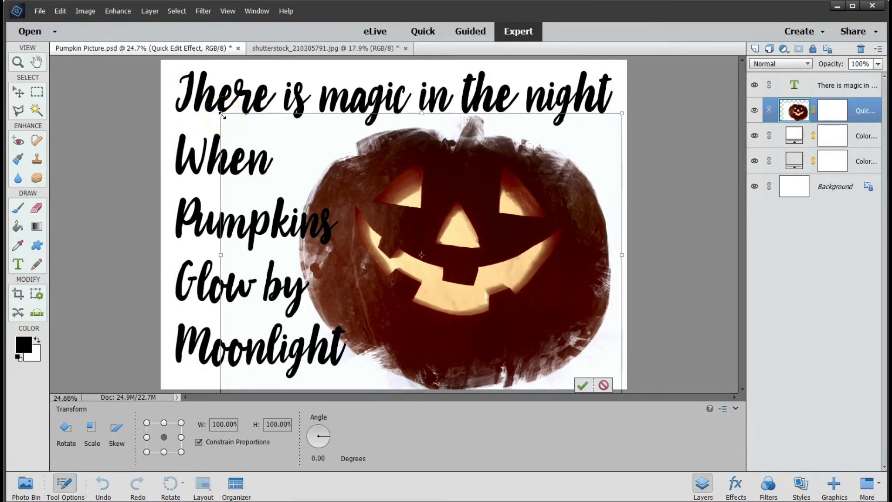
drag(223, 115, 277, 153)
drag(487, 264, 480, 241)
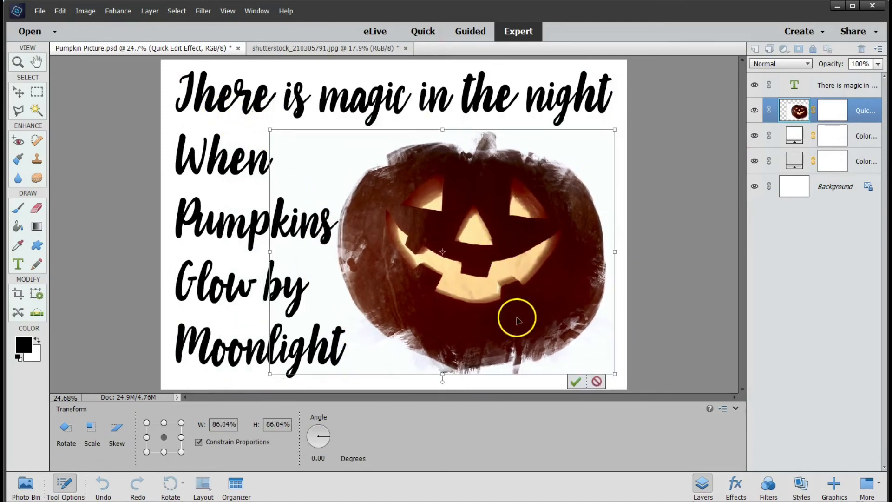
click(576, 384)
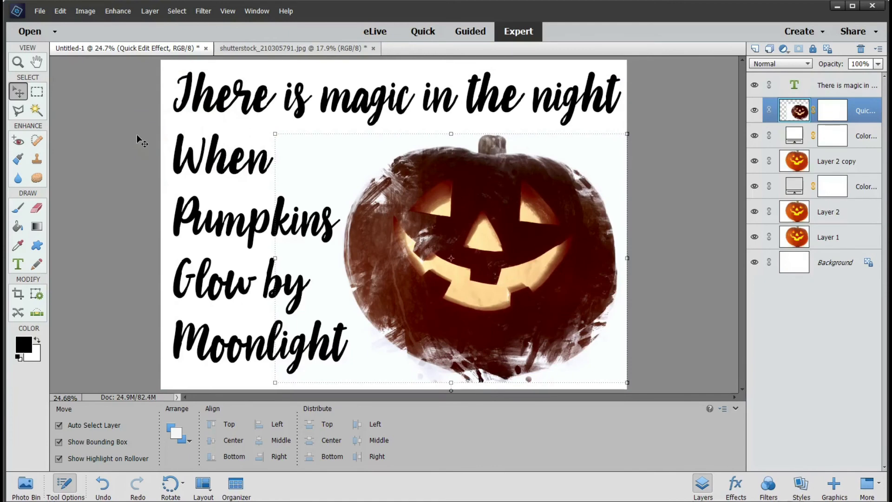
Set up a print job, remove the orange pumpkin photo from it and select the quote picture.
click(40, 11)
click(63, 217)
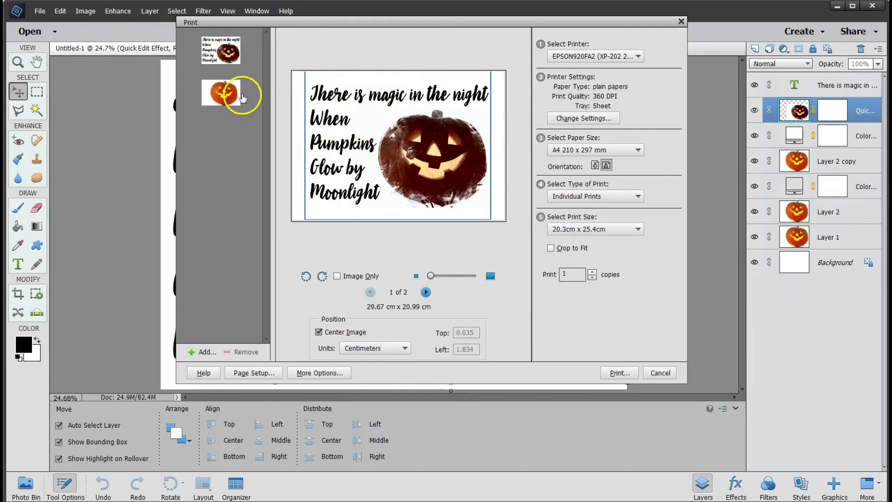
click(222, 95)
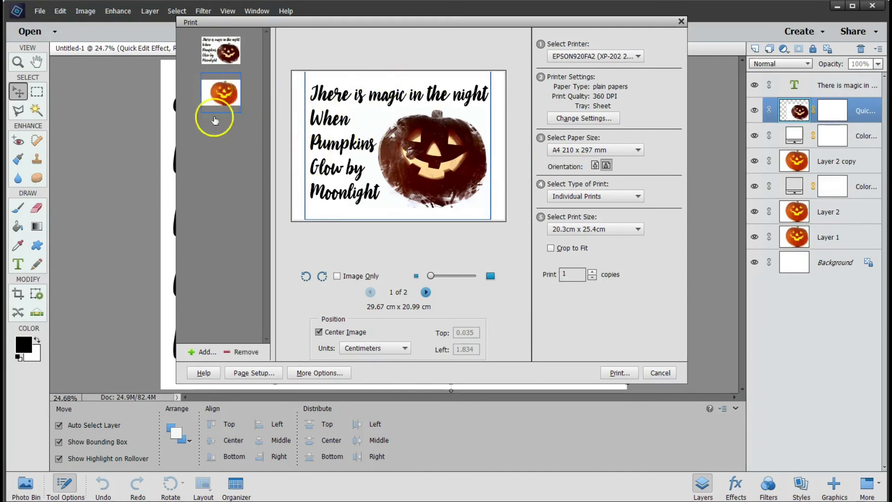
click(231, 352)
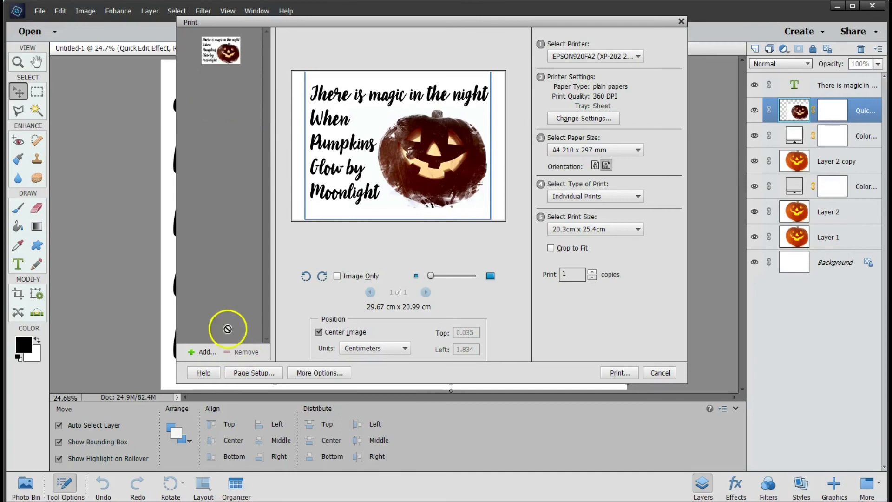
click(211, 48)
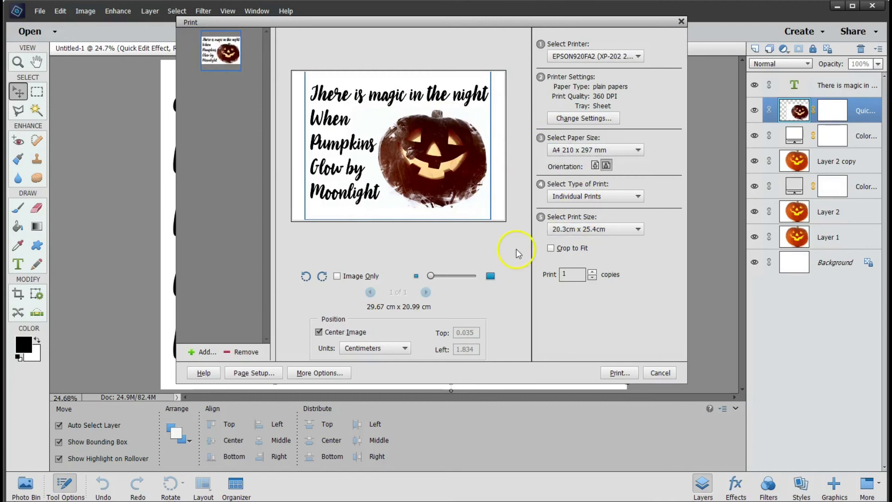
Choose the 20.3cm x 25.4cm print size and send the quote picture to the printer.
click(608, 230)
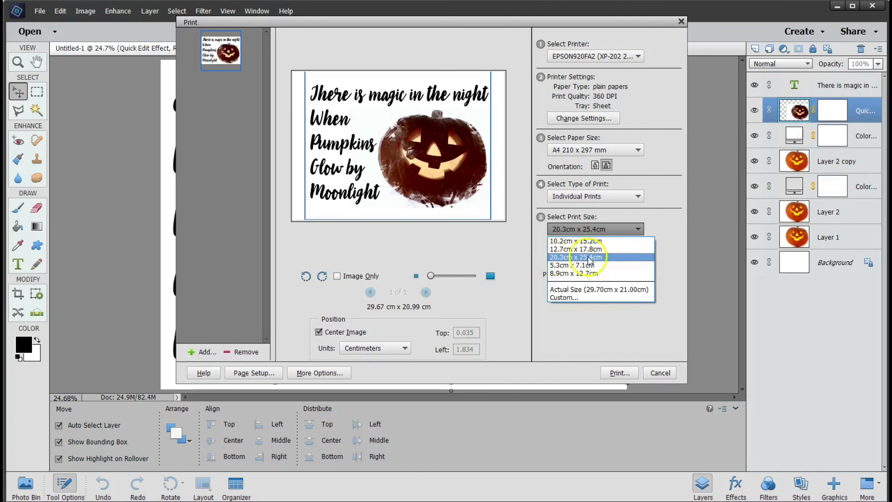
click(605, 257)
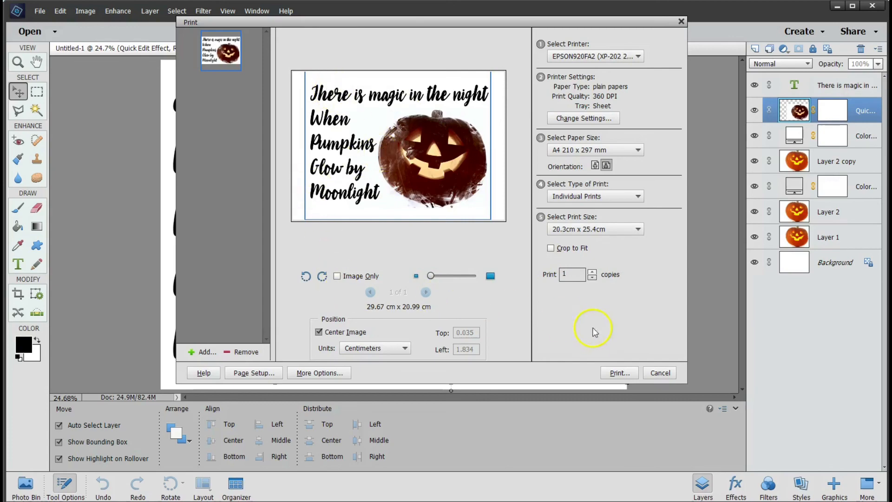
click(607, 372)
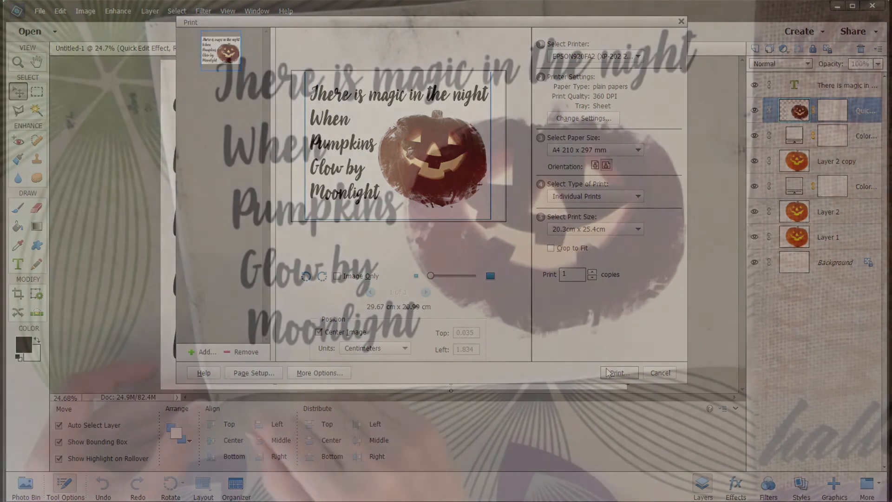